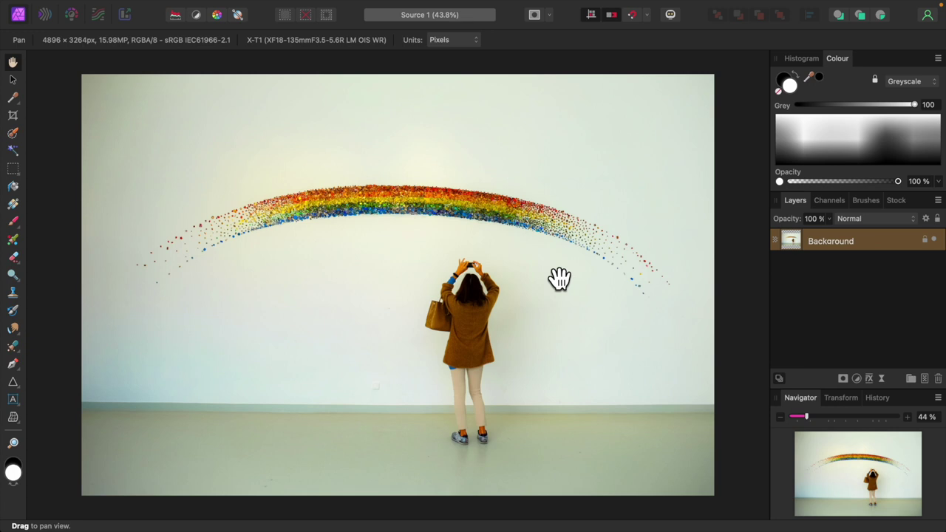
Draw a white star on the left and apply the sunburst preset for an 18-point scalloped flower.
left_click(19, 388)
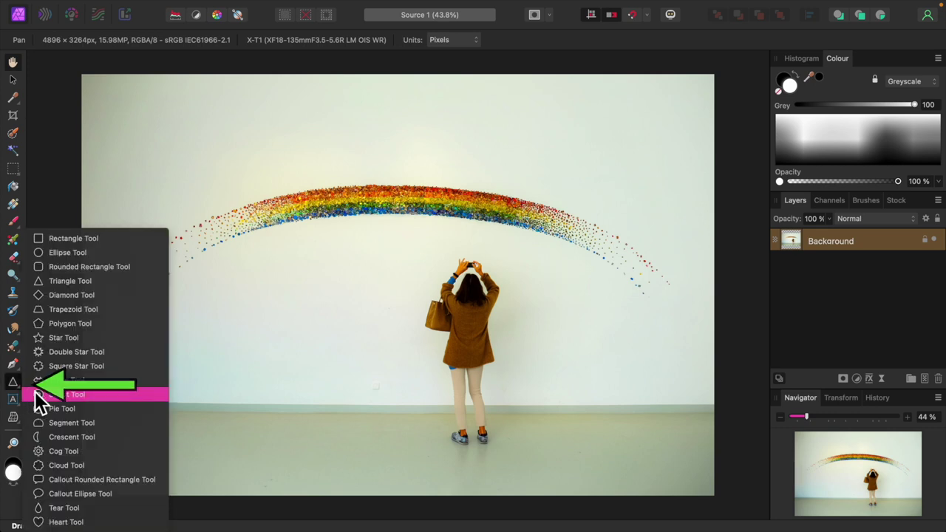
left_click(68, 334)
left_click_drag(142, 222, 355, 412)
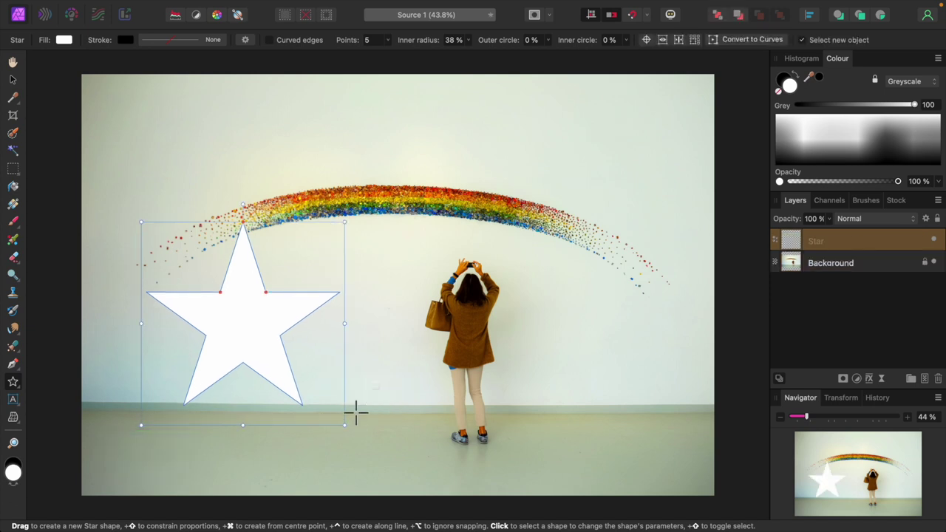
left_click(251, 45)
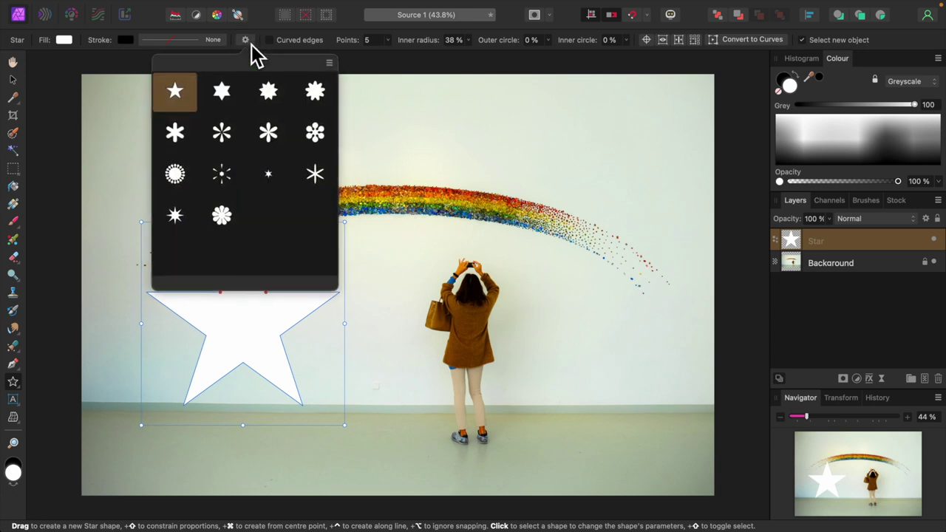
left_click(175, 179)
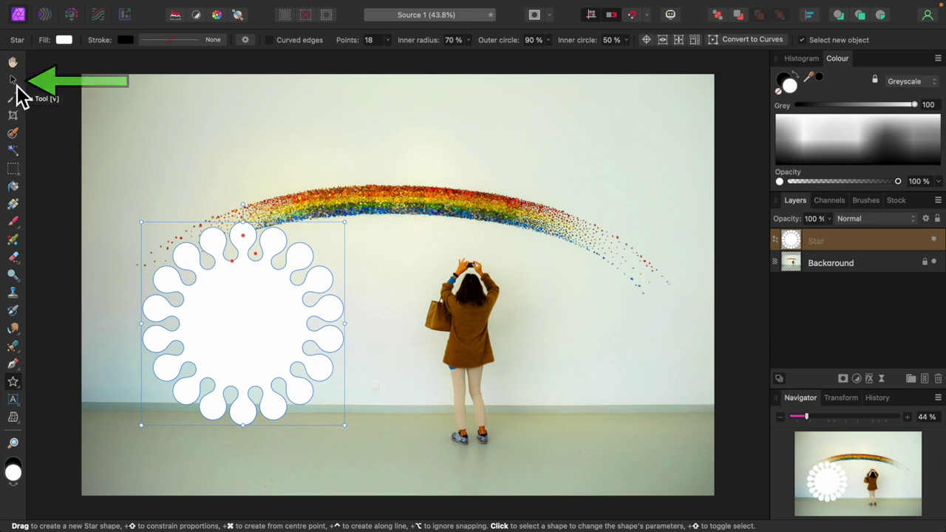
Shrink the flower and place it at the rainbow's left end.
left_click(12, 80)
left_click_drag(233, 309, 205, 231)
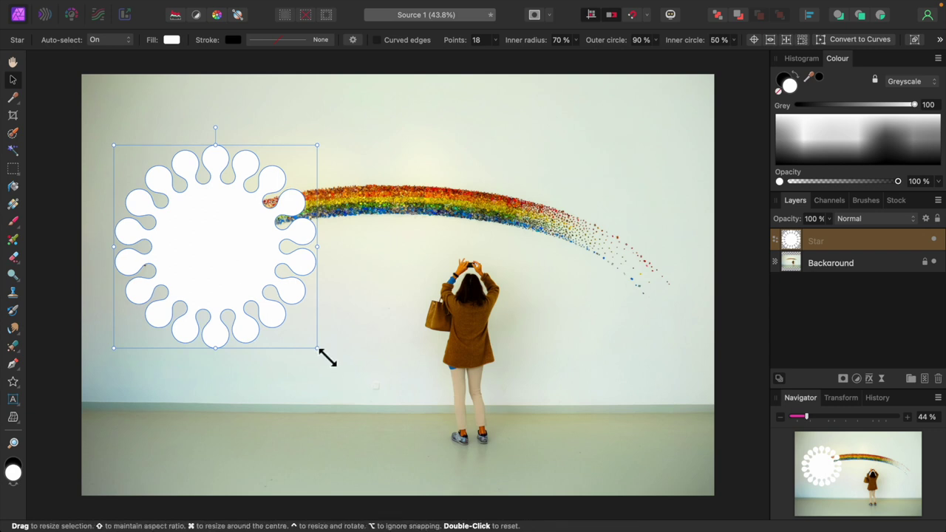
left_click_drag(324, 353, 293, 324)
left_click_drag(205, 229, 208, 232)
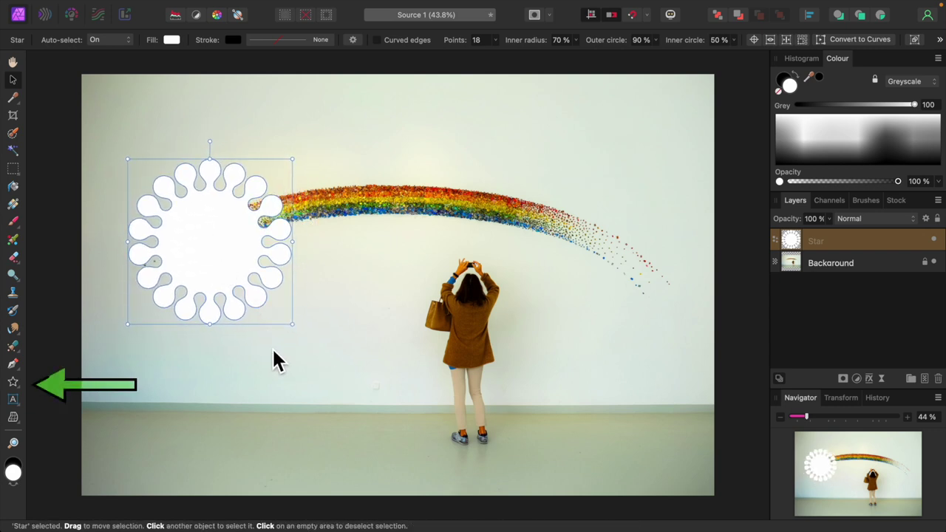
Draw a widened Double Star on the right and apply the 4-point preset.
left_click(25, 392)
left_click(63, 354)
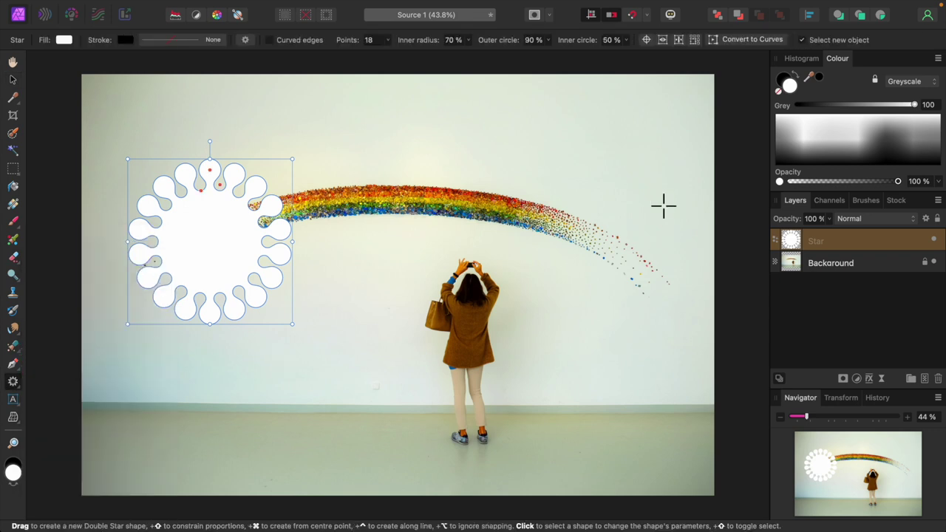
left_click_drag(582, 156, 676, 315)
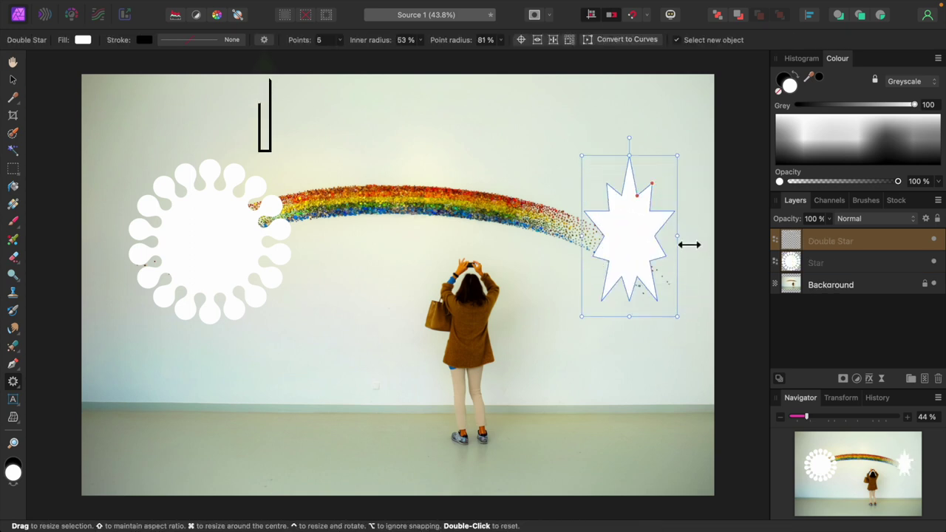
left_click_drag(686, 238, 722, 241)
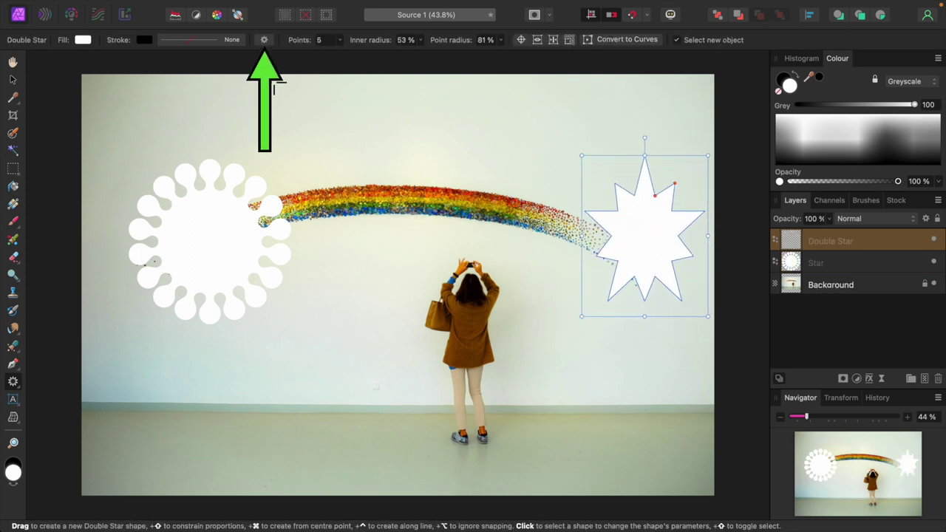
left_click(268, 41)
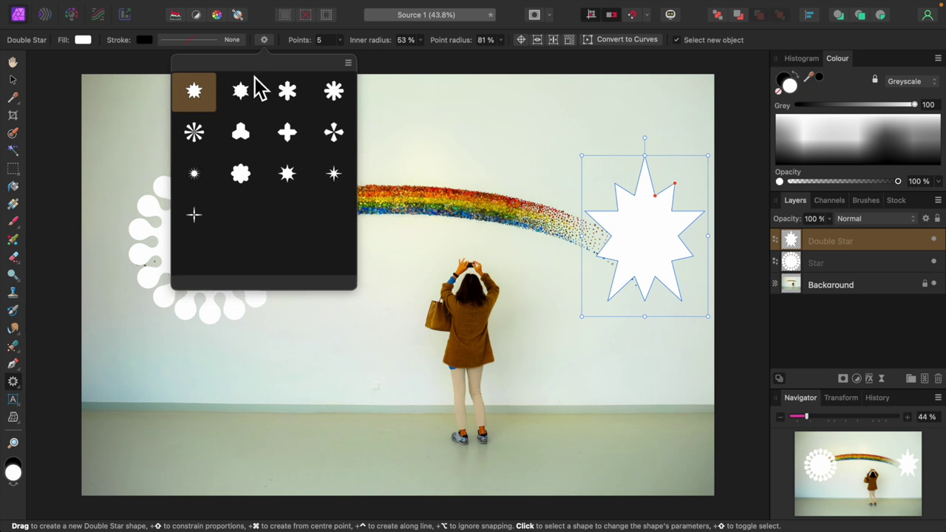
left_click(340, 183)
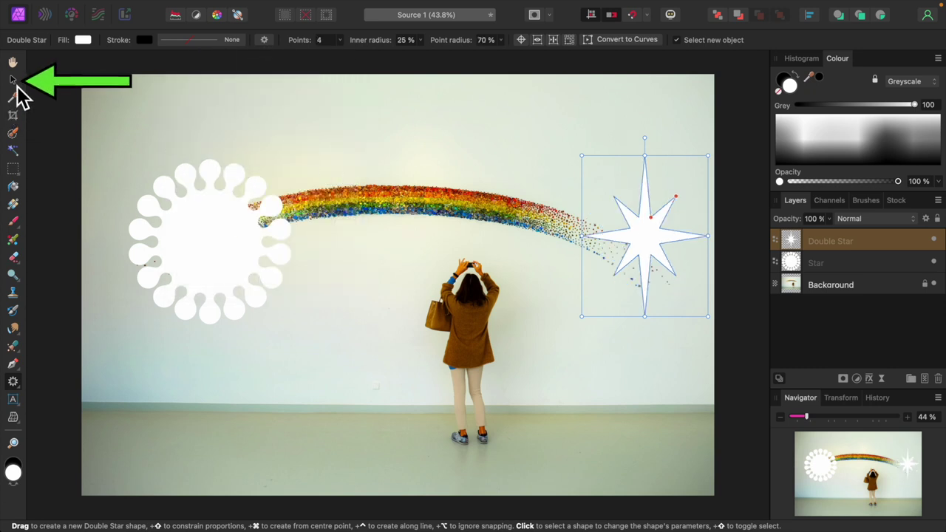
Resize the four-pointed star and position it above the rainbow's right end, undoing the final nudge.
left_click(13, 80)
left_click_drag(657, 258, 583, 189)
left_click_drag(512, 176, 483, 176)
left_click_drag(567, 186, 578, 168)
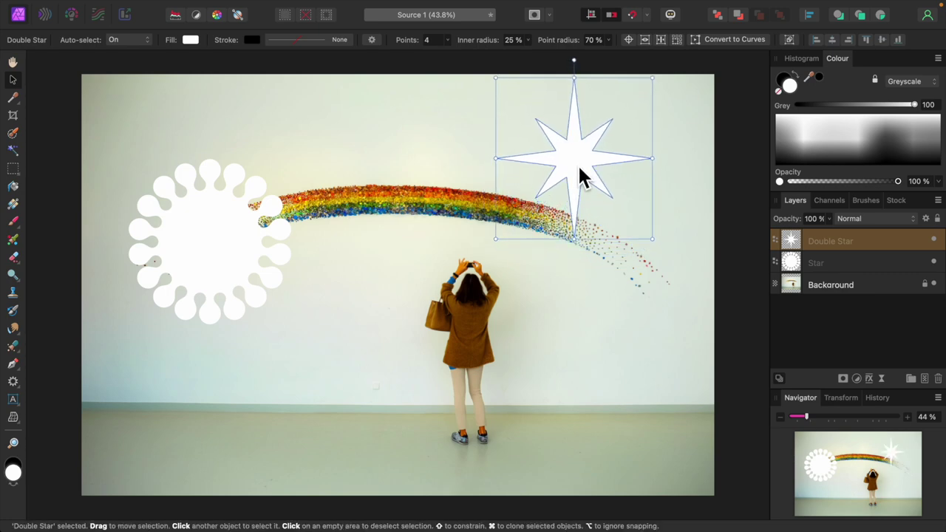
left_click_drag(663, 251, 644, 226)
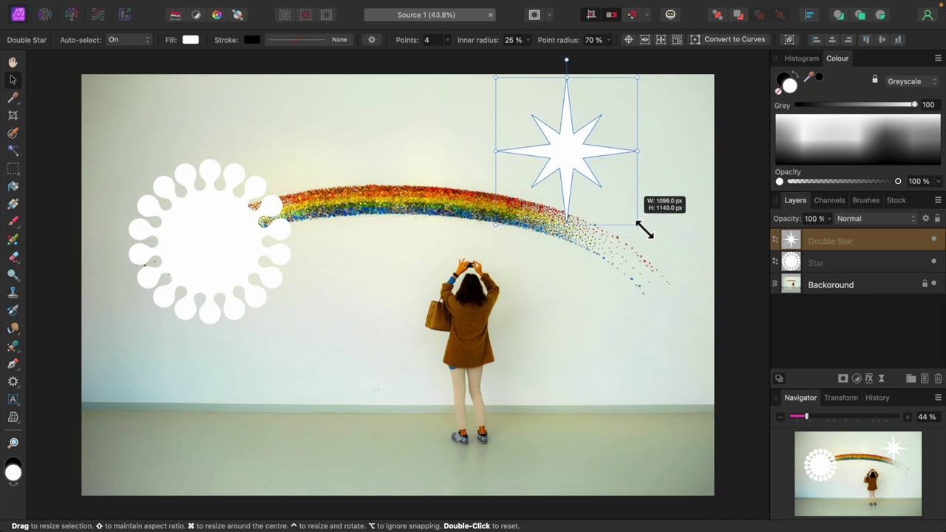
left_click_drag(564, 153, 579, 169)
key("super+z")
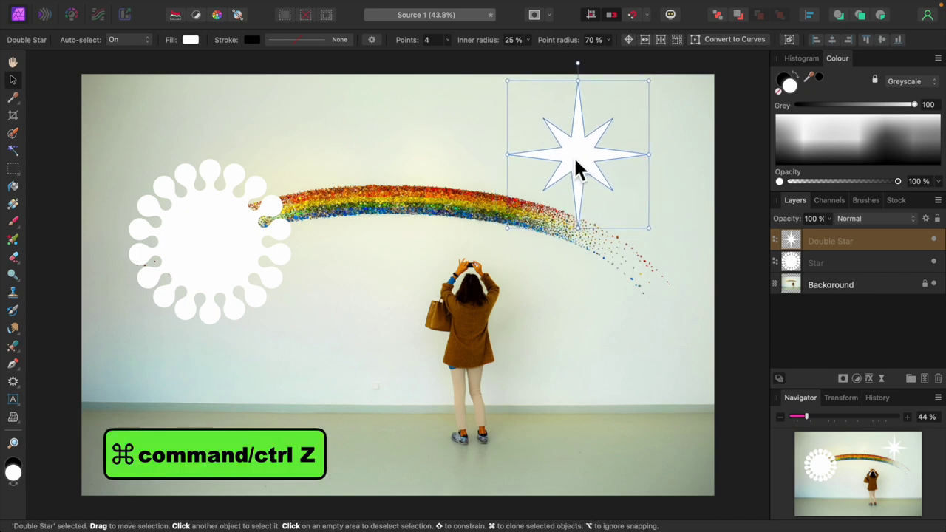
left_click(608, 333)
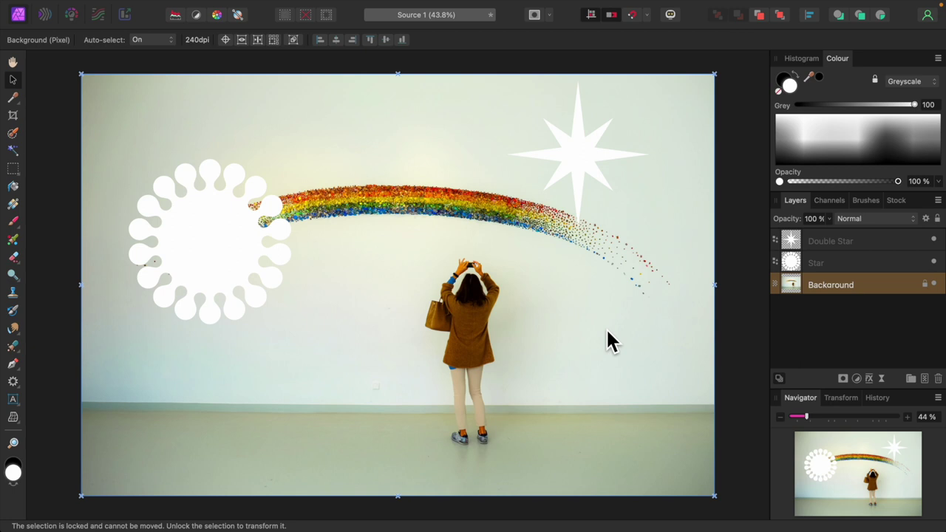
Draw a white triangle over the woman and shift it slightly left.
left_click(20, 389)
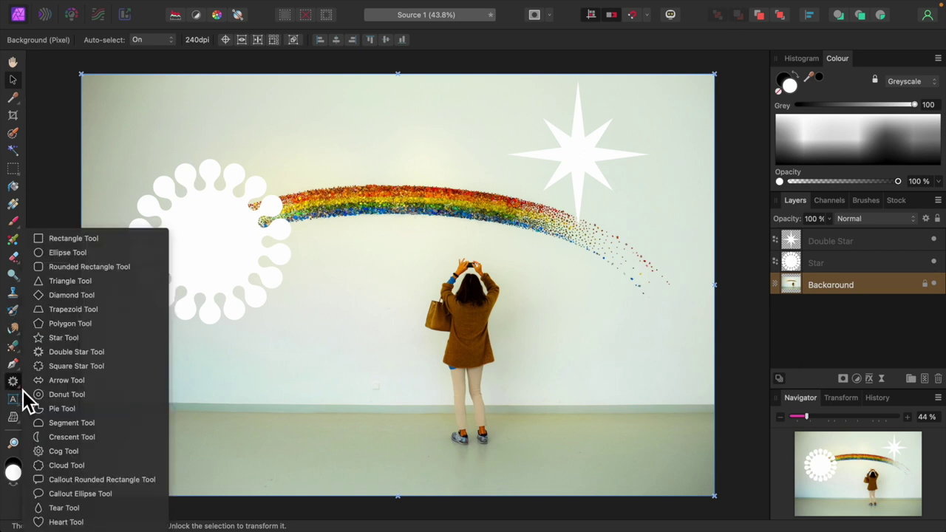
left_click(76, 286)
left_click_drag(392, 238, 537, 413)
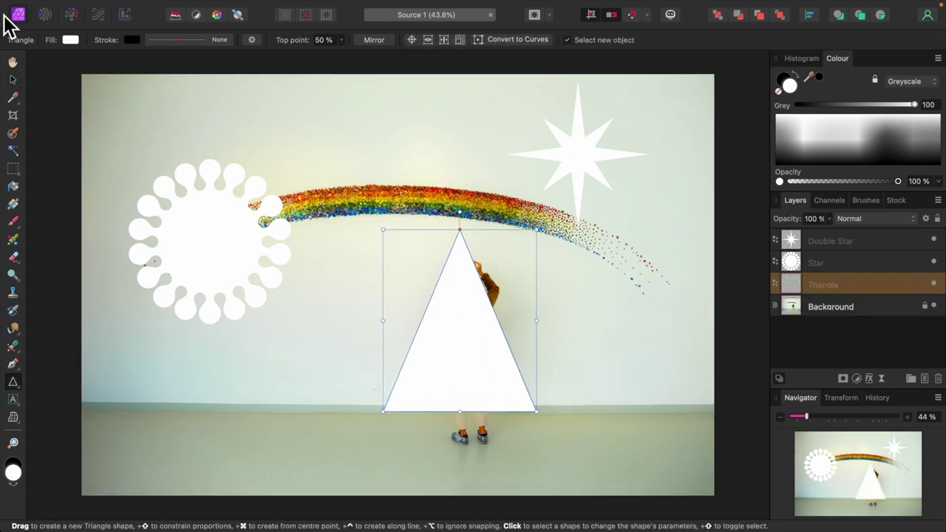
left_click(13, 79)
left_click_drag(433, 382, 407, 368)
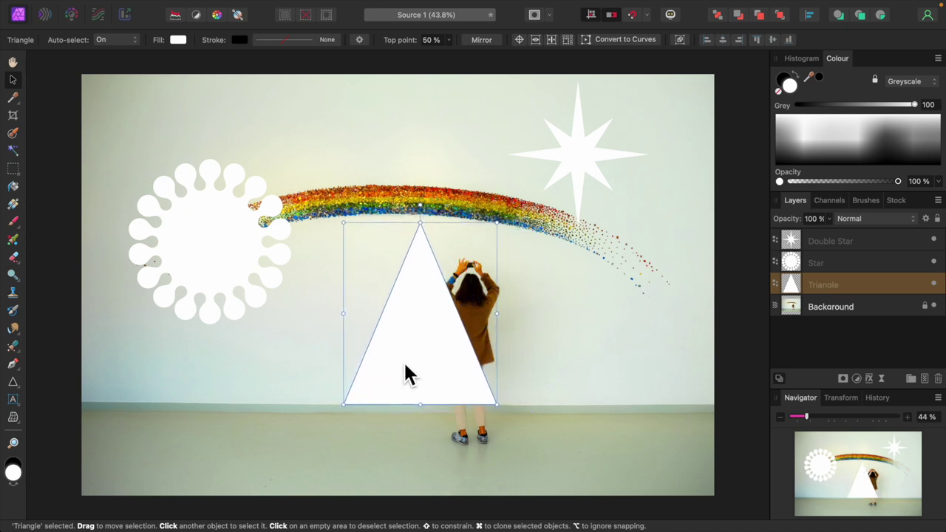
left_click(568, 414)
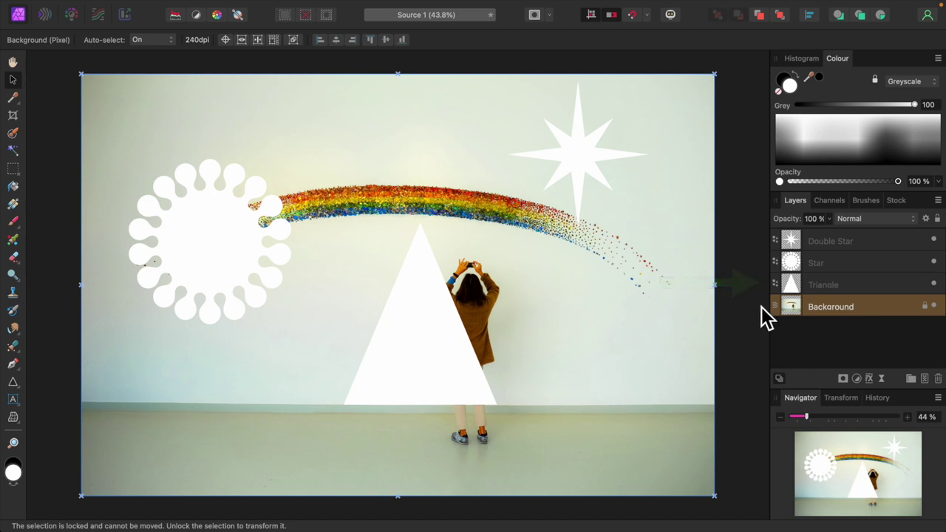
Rasterise the Triangle, Star and Double Star layers into pixel layers with Layer > Rasterise.
left_click(798, 286)
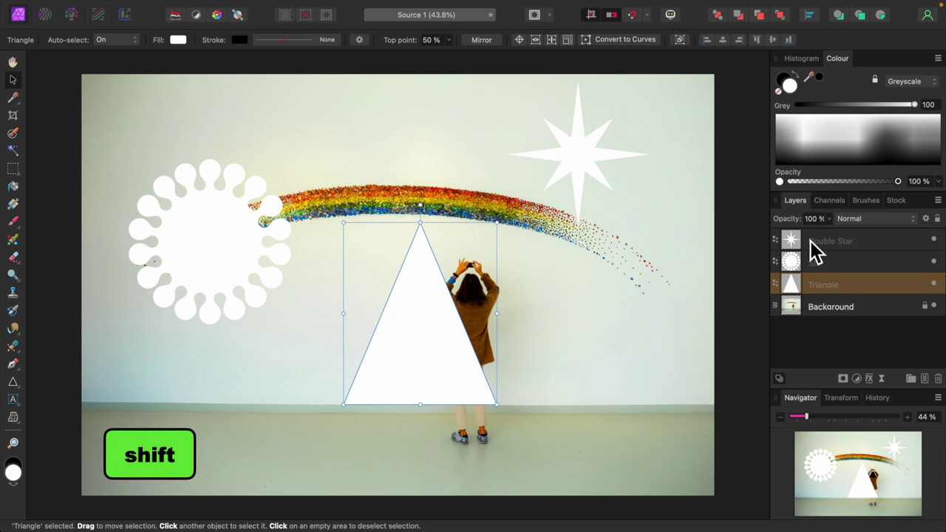
left_click(828, 264, "shift")
left_click(829, 241, "shift")
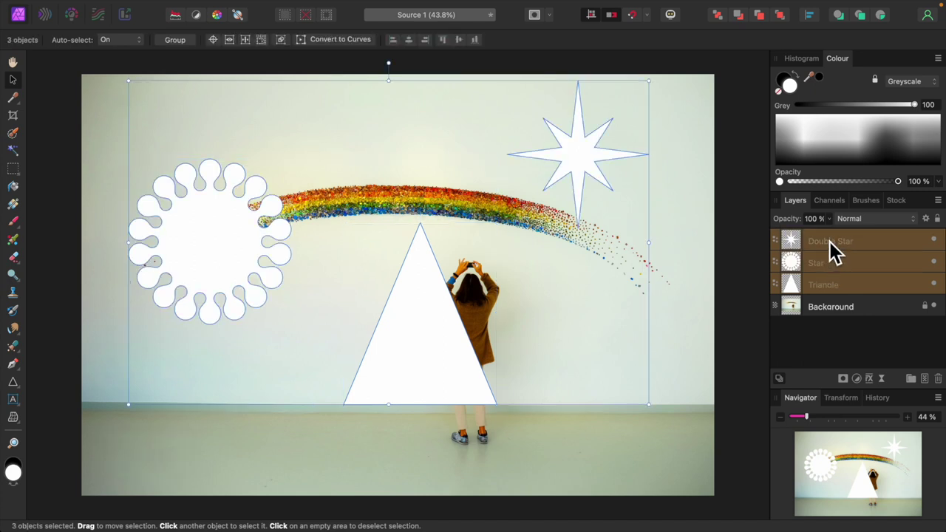
left_click(245, 9)
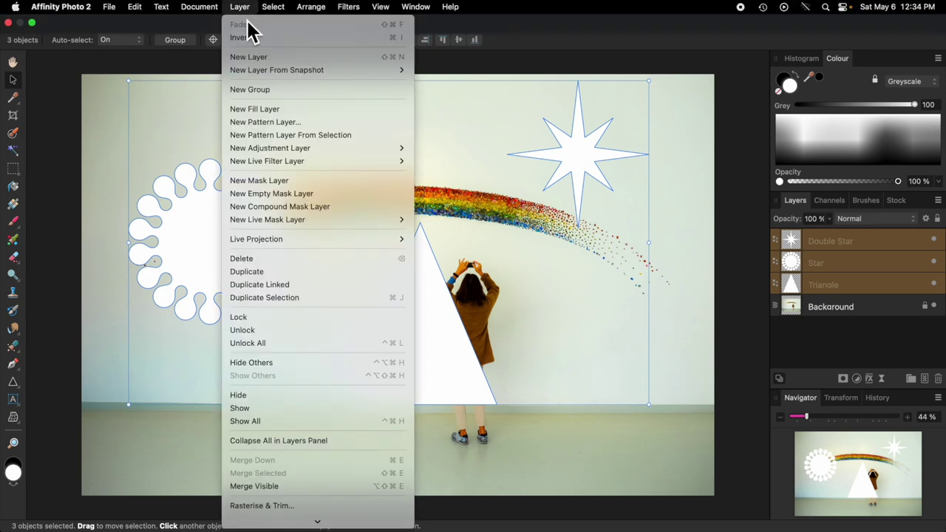
scroll(274, 318, "down", 2)
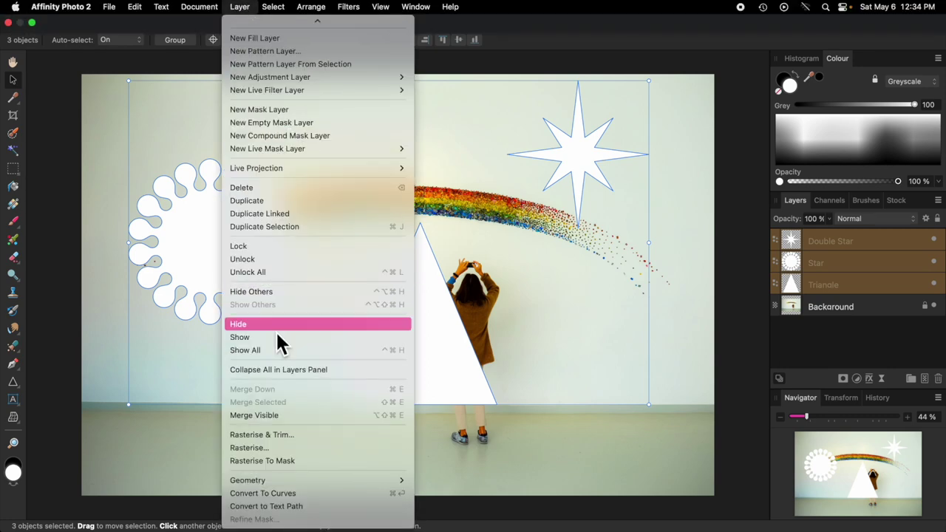
left_click(261, 448)
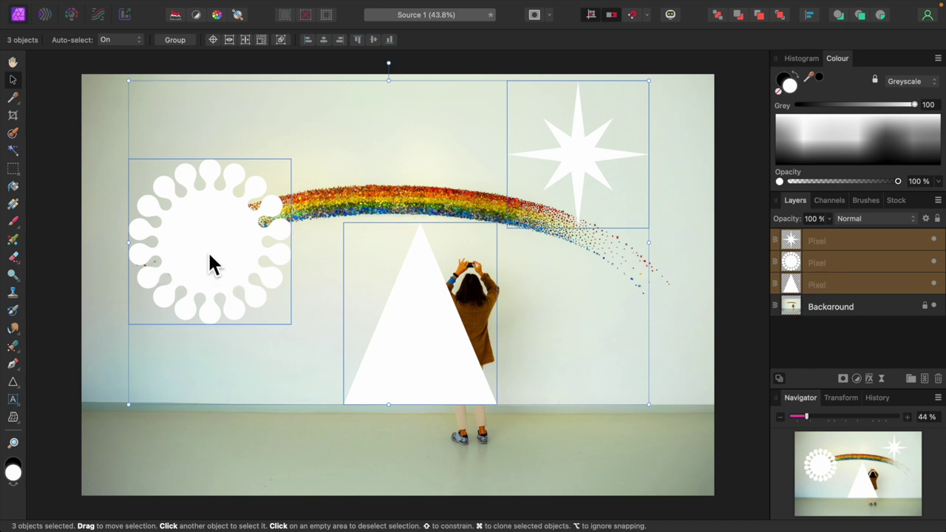
left_click(818, 270)
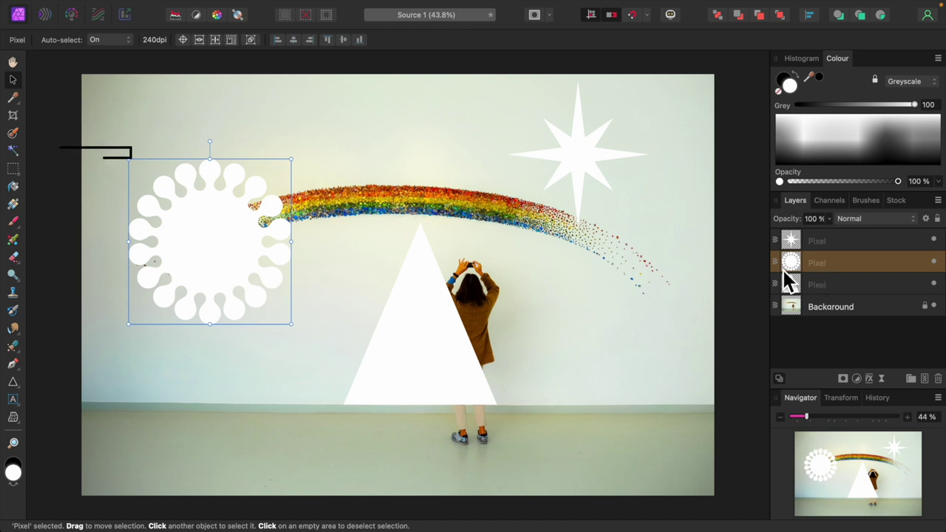
Select the white flower area by colour and delete the flower pixel layer, keeping the selection.
left_click(13, 151)
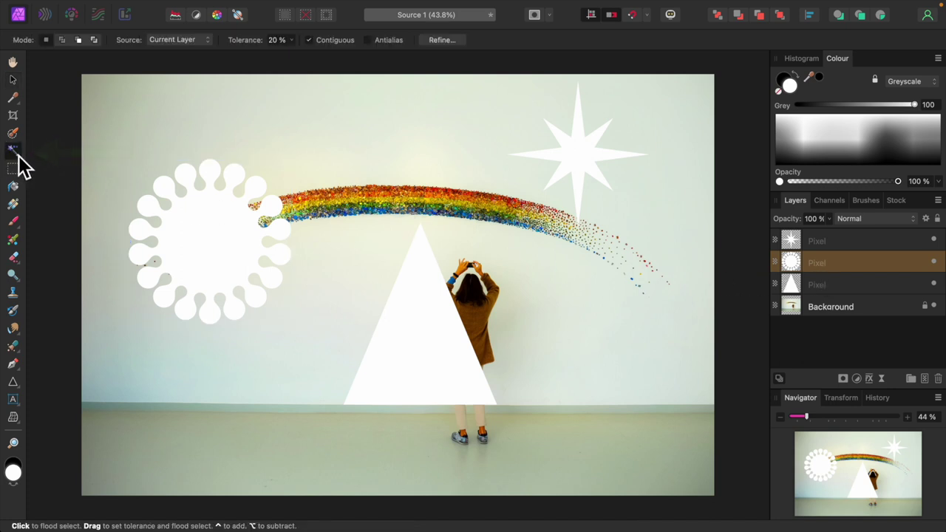
left_click(208, 240)
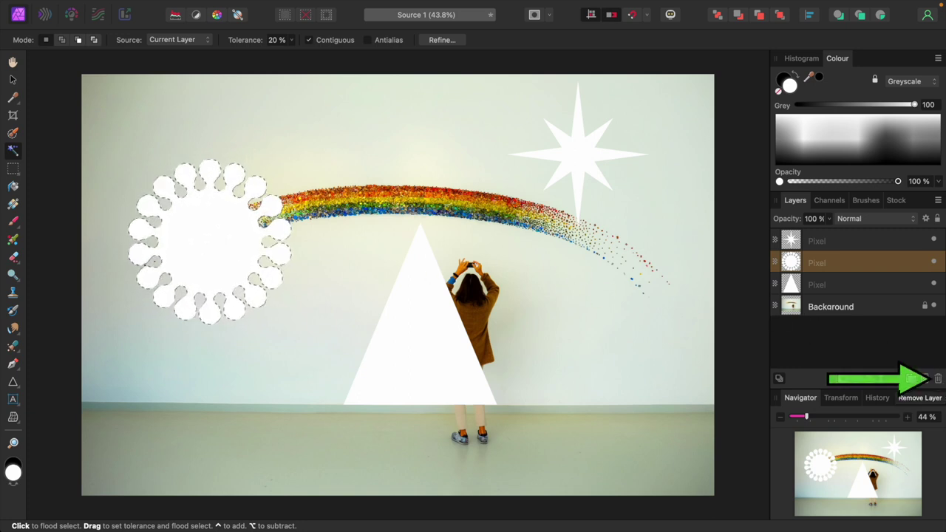
left_click(938, 380)
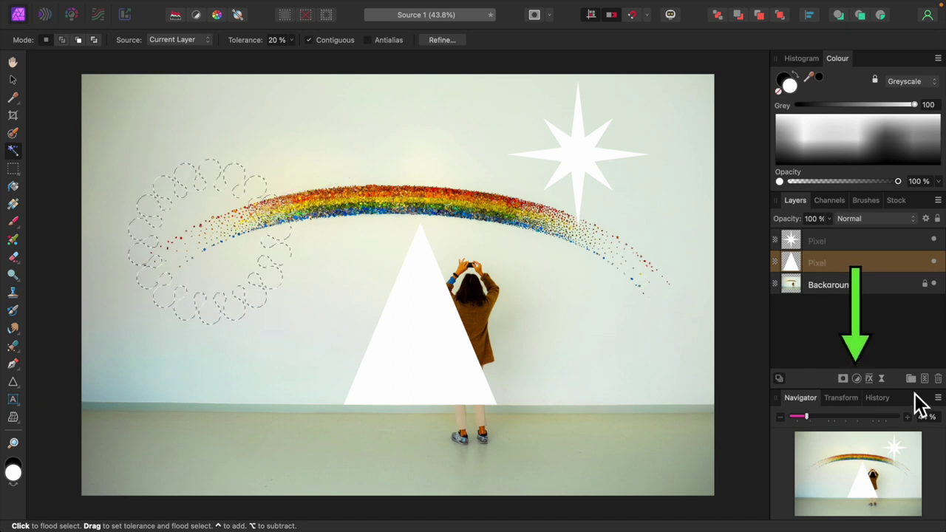
left_click(861, 381)
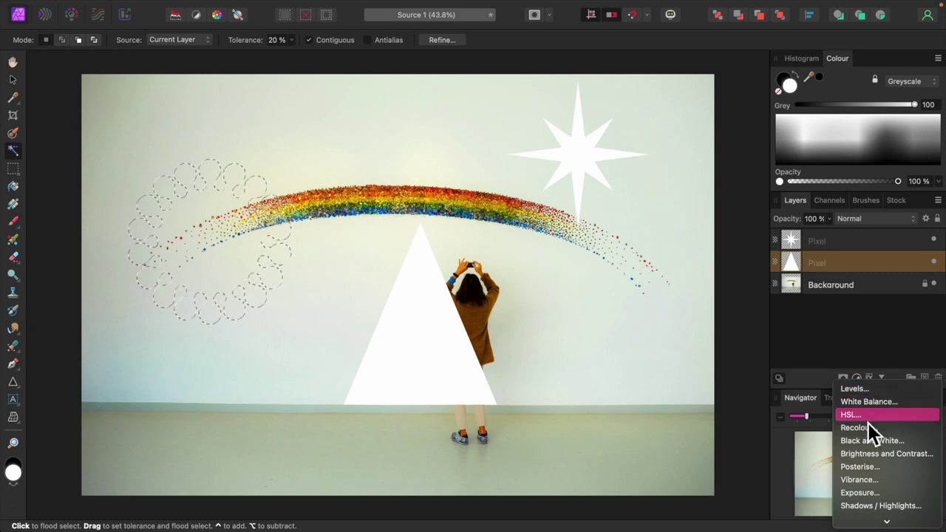
Add a Black and White adjustment with Red -35%, Yellow 8% and Cyan 7%.
left_click(877, 443)
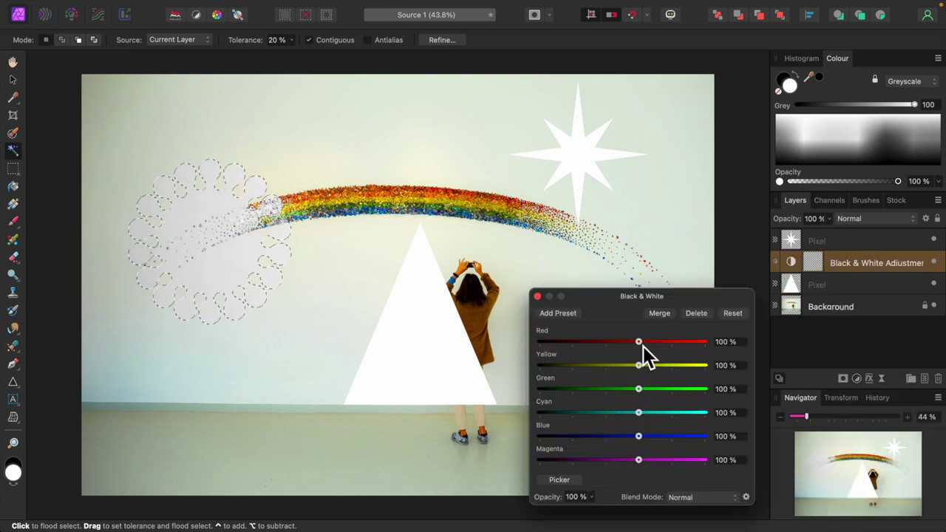
left_click_drag(643, 346, 601, 349)
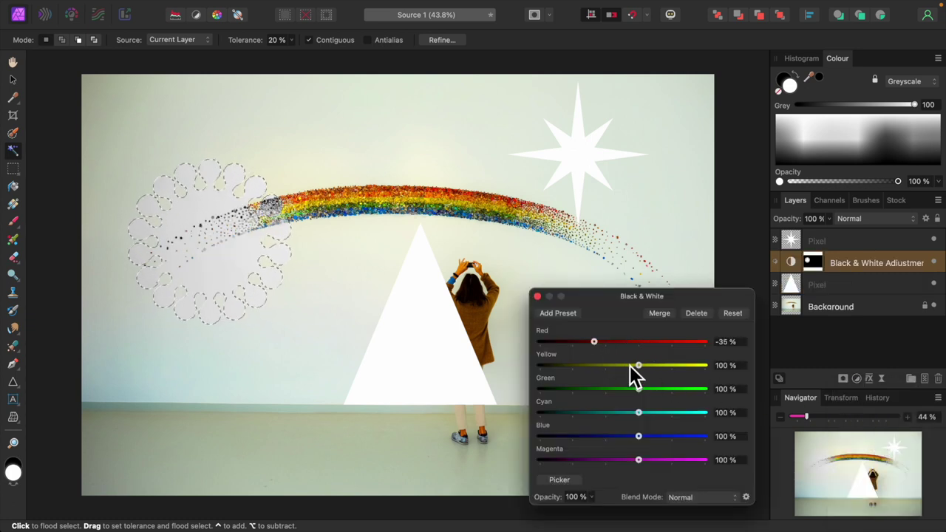
left_click_drag(645, 369, 616, 370)
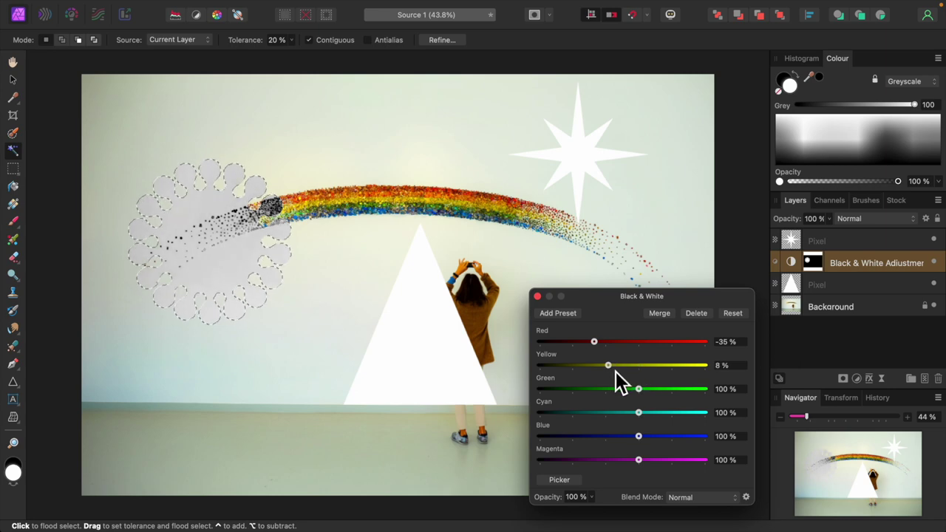
left_click_drag(643, 412, 608, 414)
left_click(538, 297)
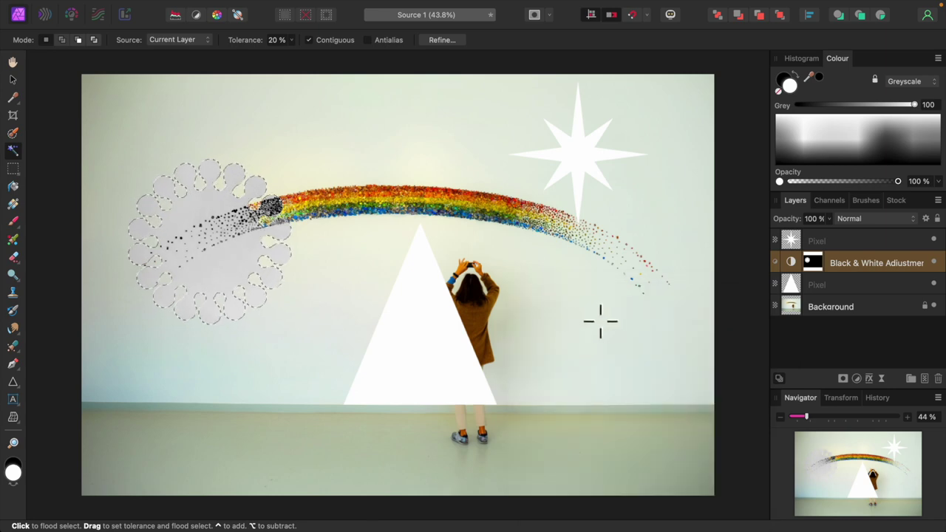
left_click(882, 380)
Add a Voronoi live filter with line width raised to about 13.6.
scroll(887, 405, "down", 5)
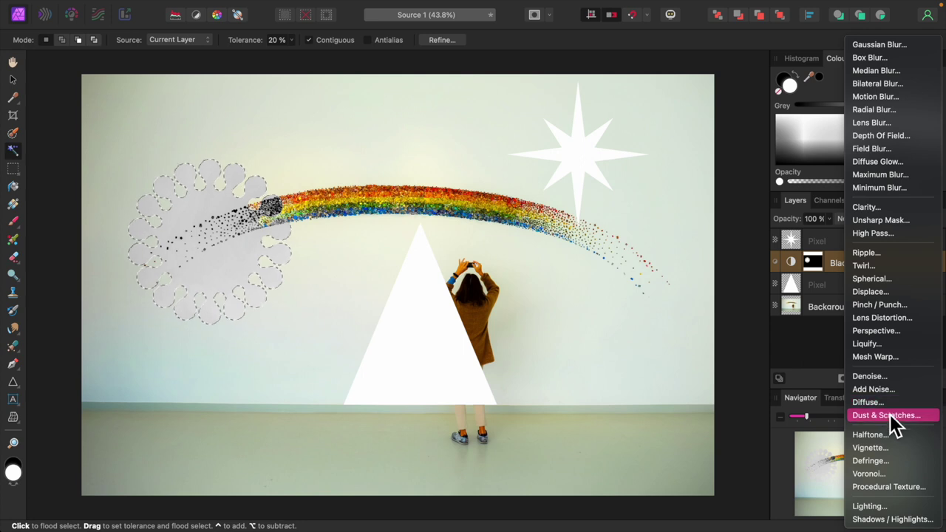
left_click(874, 474)
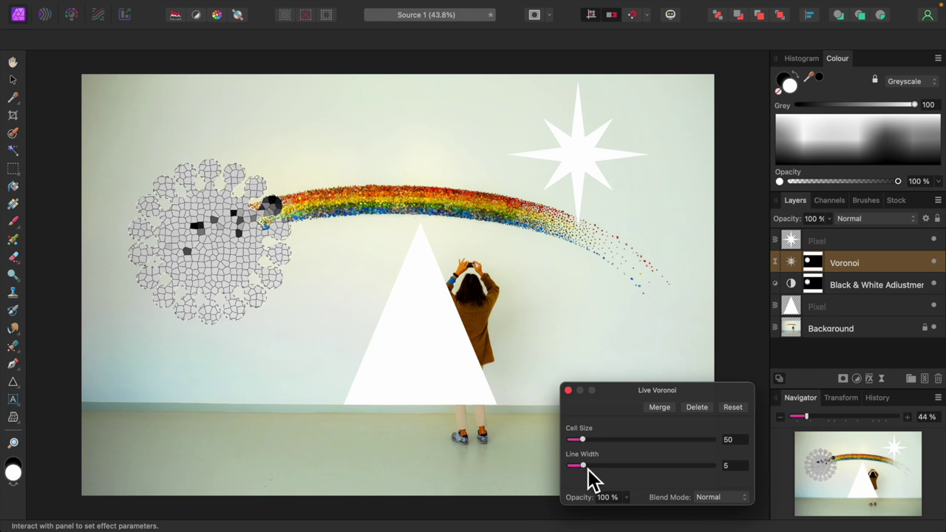
left_click_drag(589, 469, 613, 473)
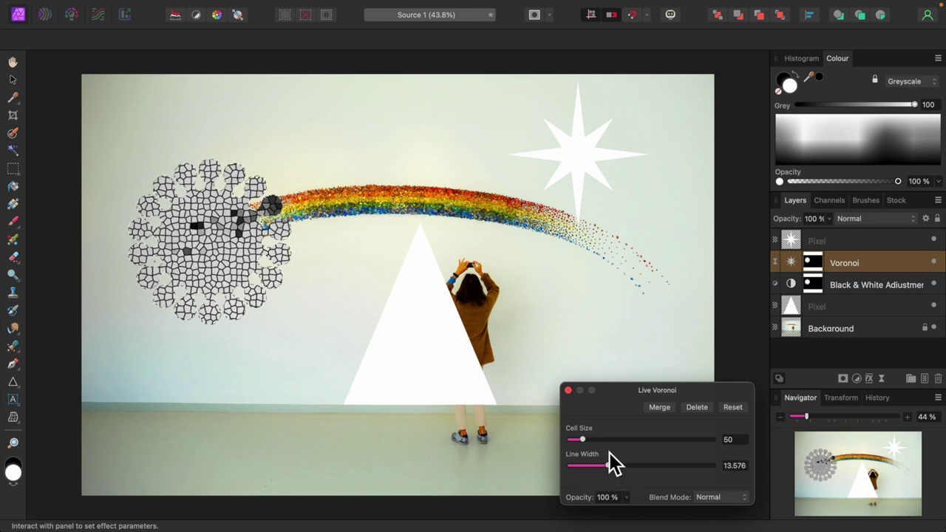
left_click(568, 392)
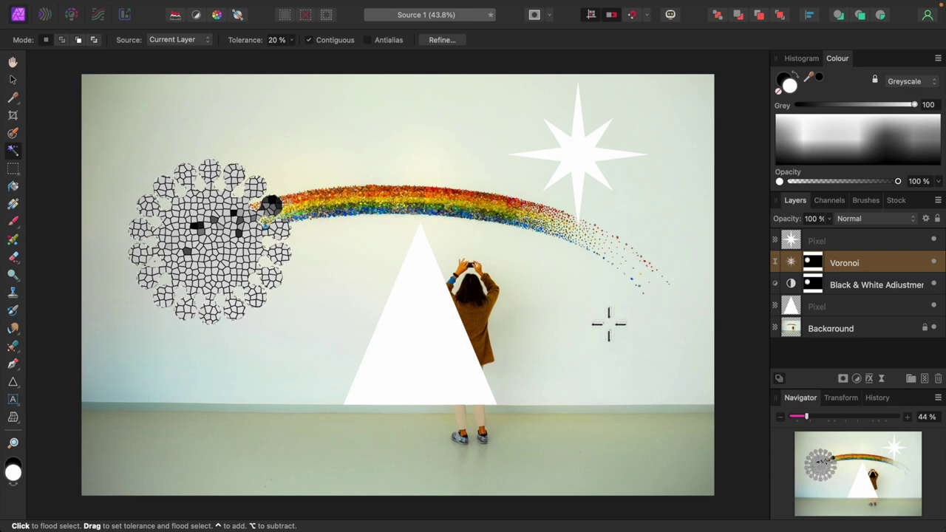
Clear the squiggle selection, then delete the star pixel layer while keeping its star-shaped selection.
key("super+d")
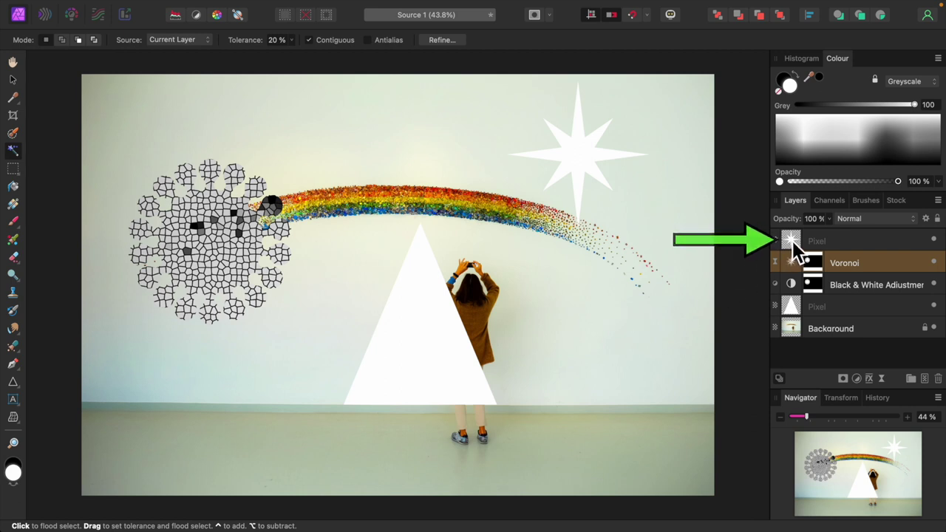
left_click(793, 243)
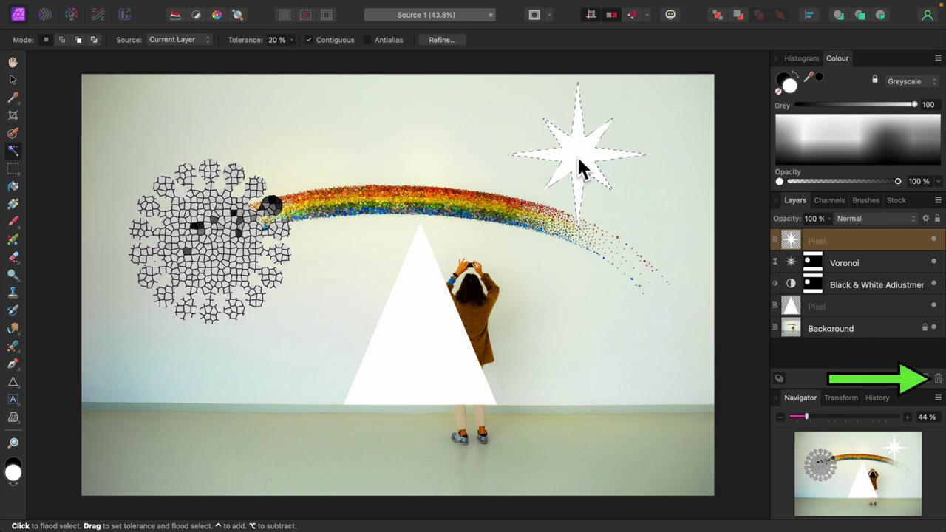
left_click(938, 378)
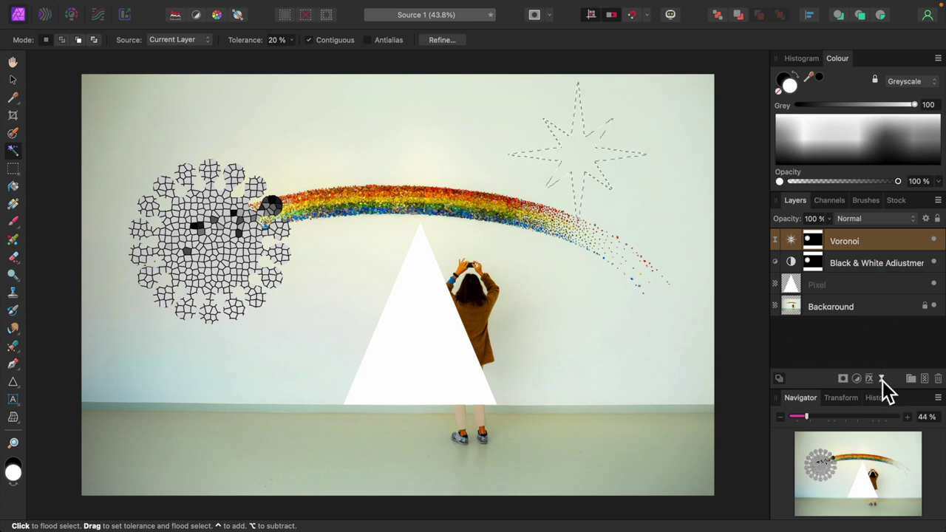
left_click(883, 381)
Apply a Voronoi live filter with line width about 11.9 to the star, then deselect.
scroll(890, 442, "down", 5)
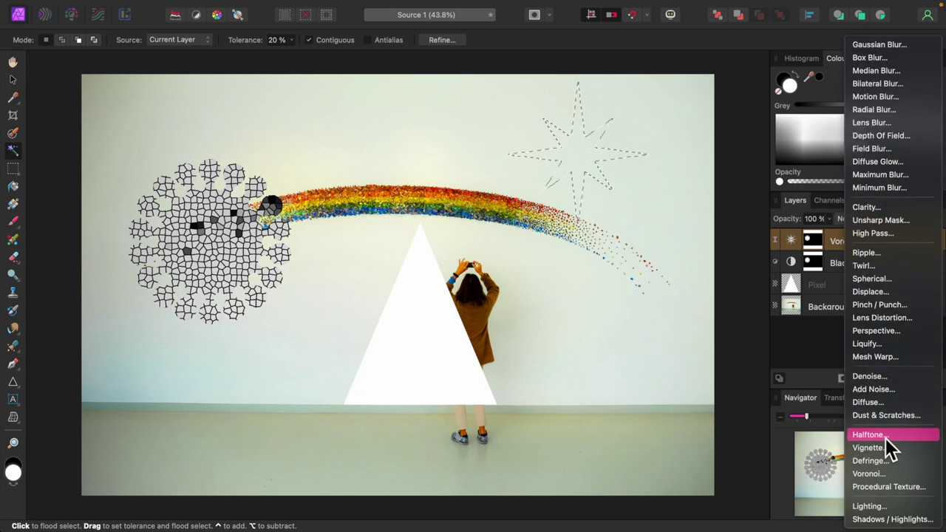
left_click(867, 474)
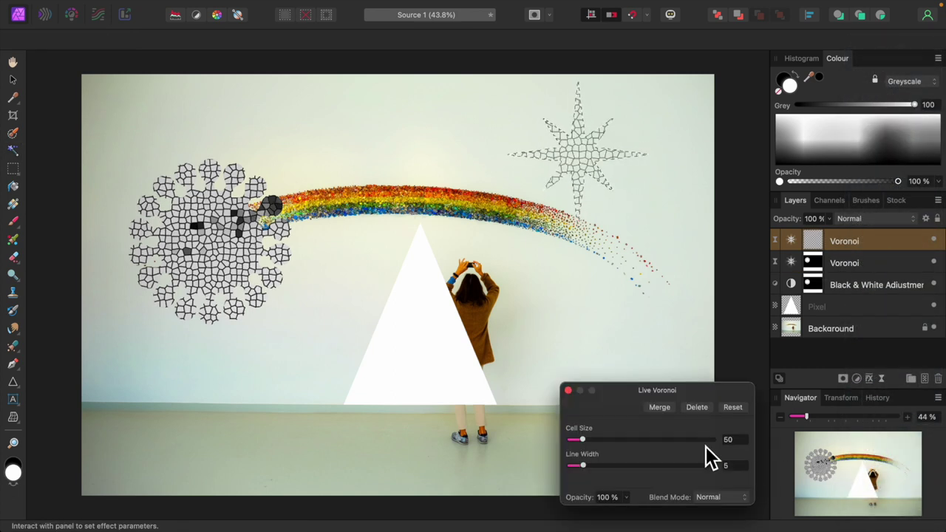
left_click_drag(592, 467, 609, 474)
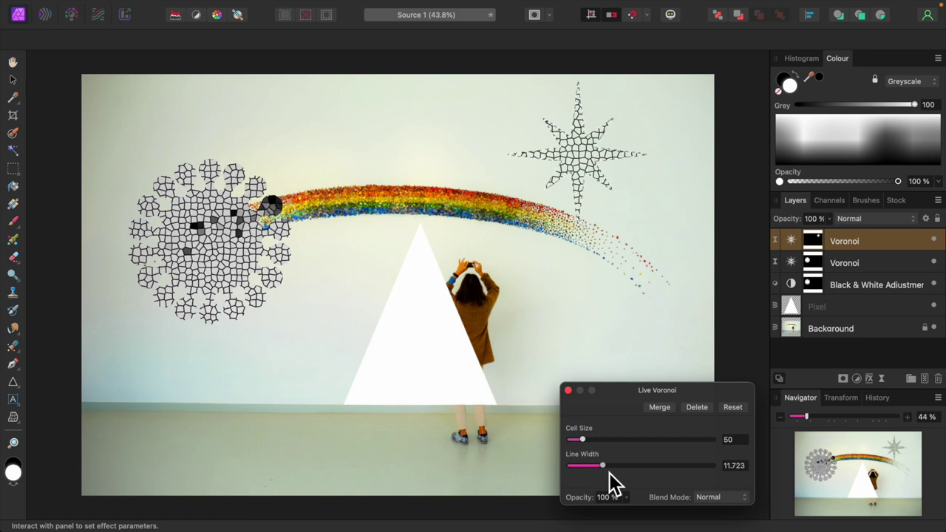
left_click(568, 390)
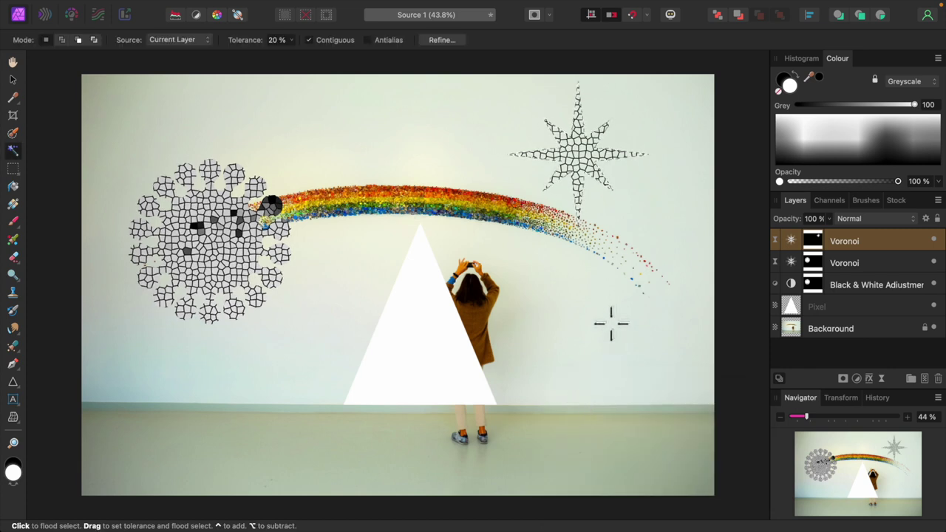
key("ctrl+d")
Delete the triangle pixel layer, leaving a triangle-shaped selection over the woman.
left_click(802, 311)
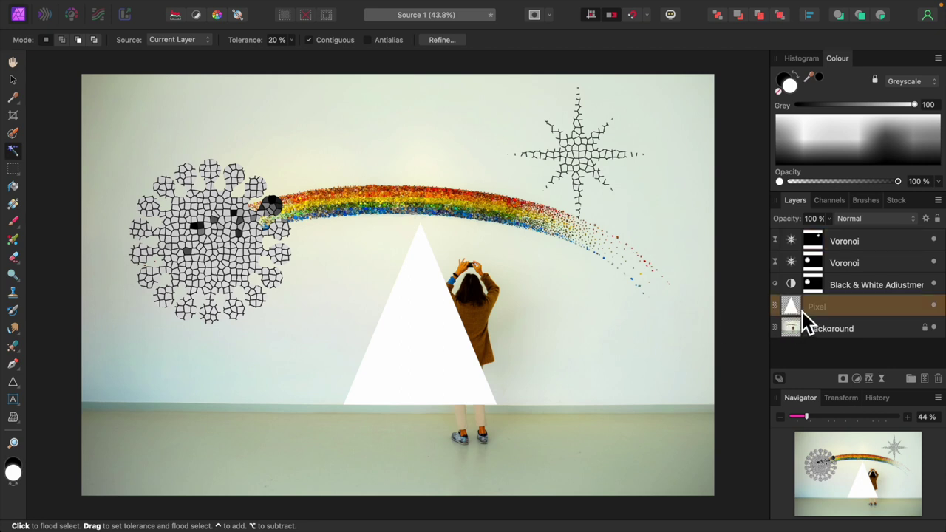
left_click(939, 378)
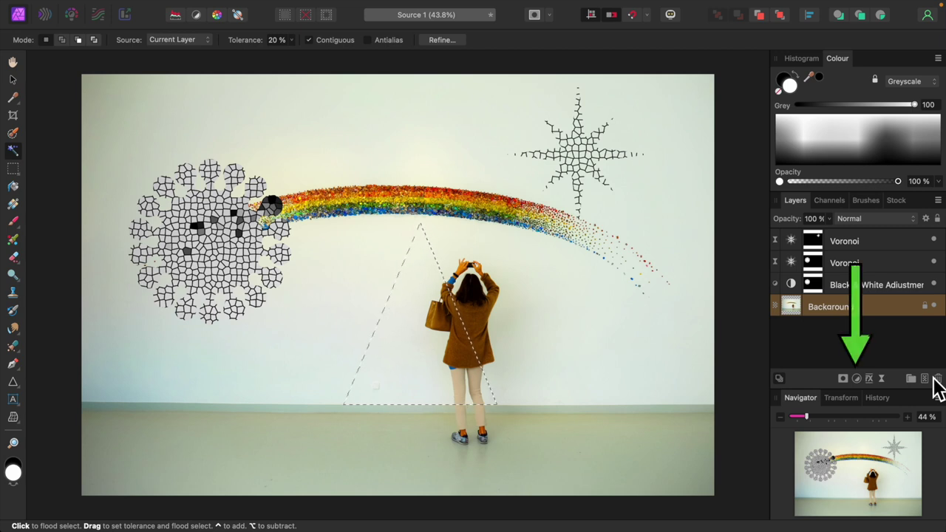
left_click(857, 379)
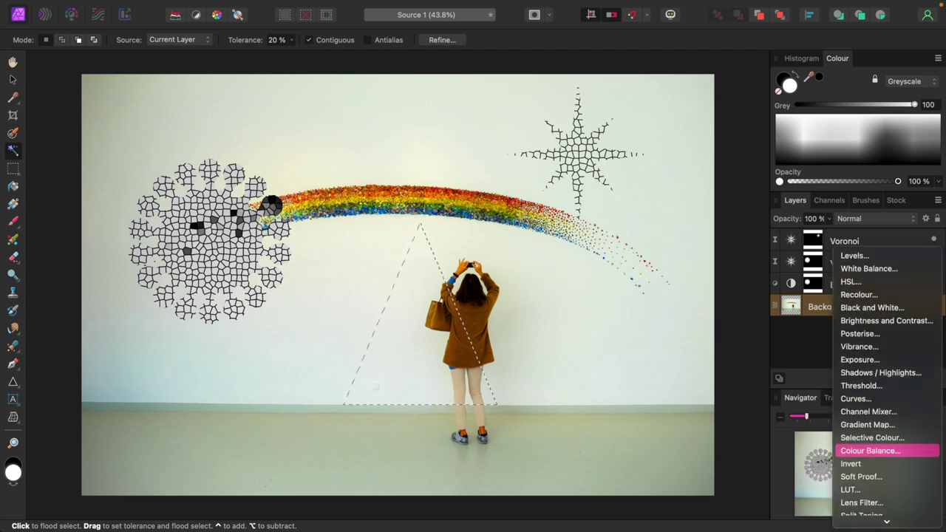
Add a Curves adjustment in Exclusion blend mode, lowering the curve midpoint to about 0.8/0.18.
left_click(858, 399)
left_click_drag(654, 209, 718, 39)
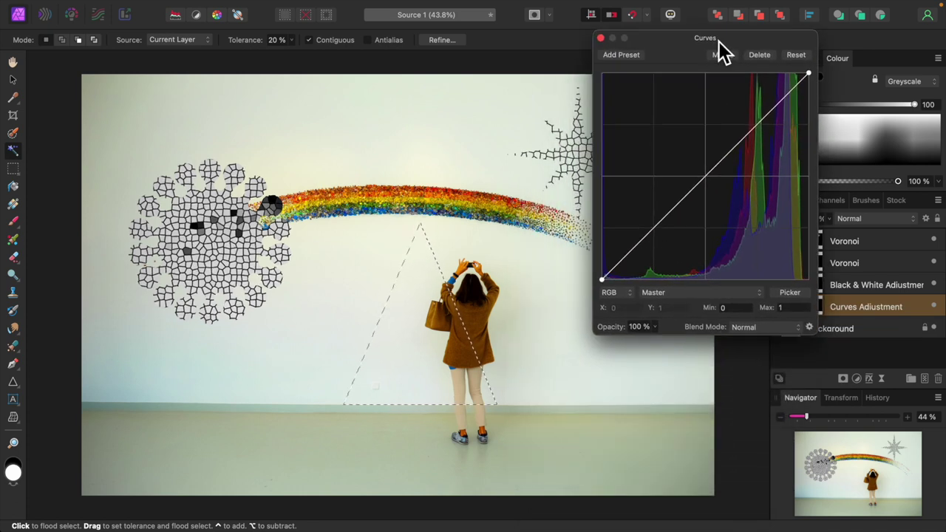
left_click(797, 328)
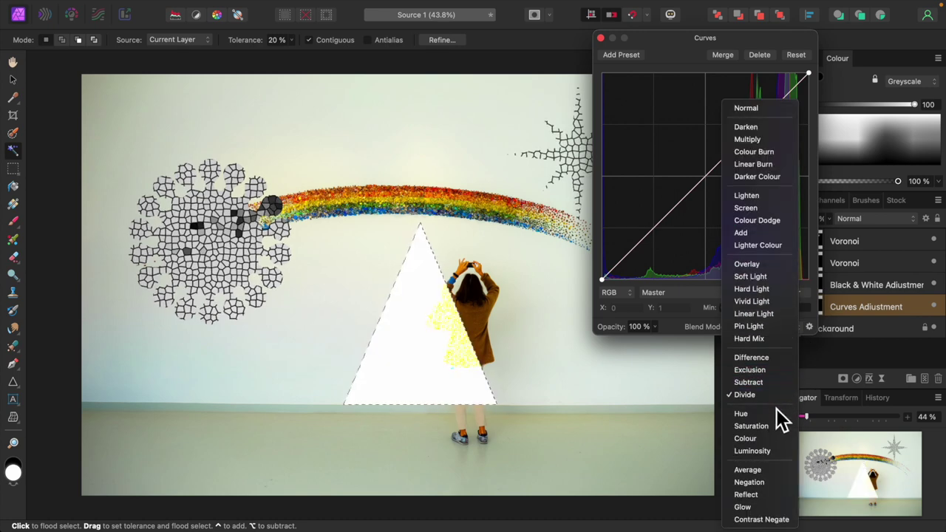
left_click(750, 369)
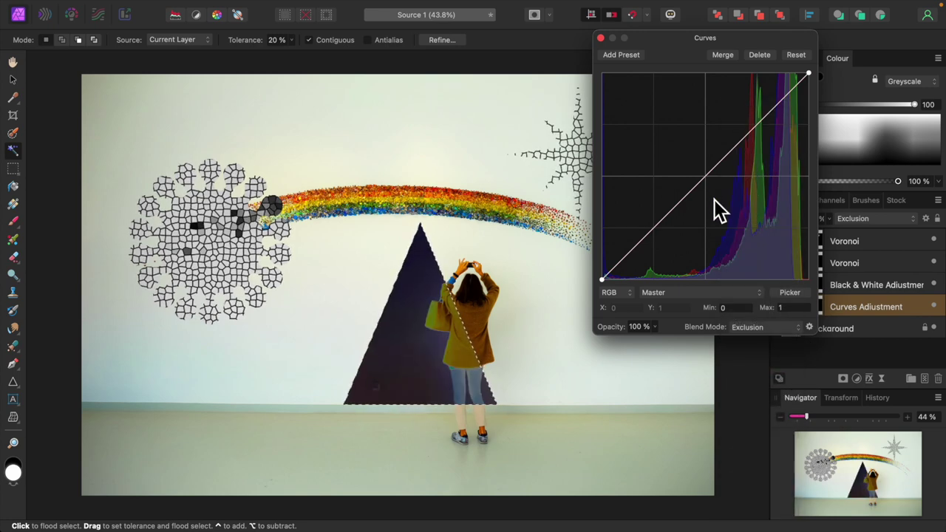
left_click_drag(709, 179, 770, 243)
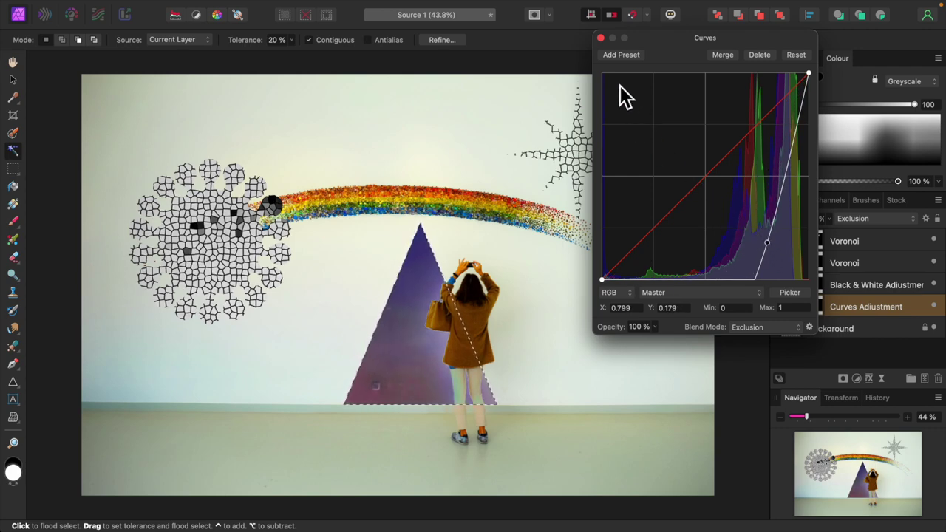
left_click(600, 37)
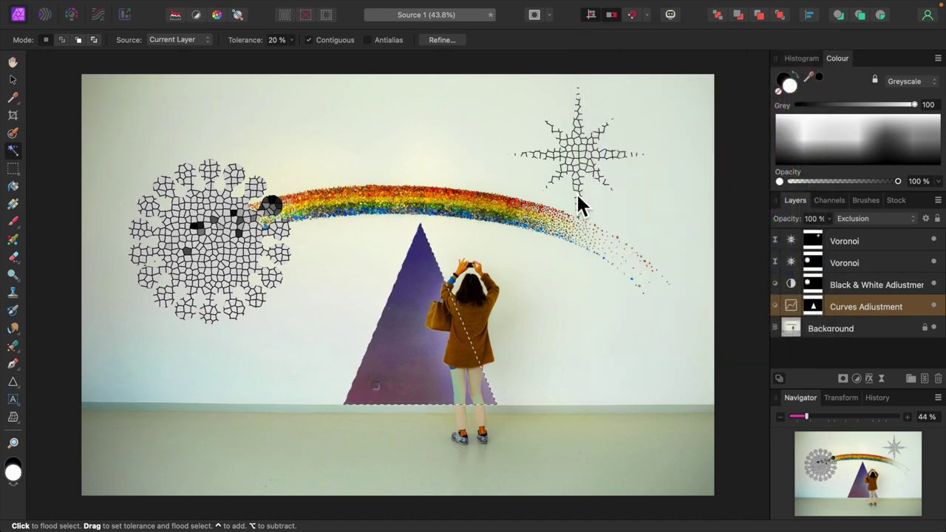
Zoom to 300% on the purple triangle's lower edge around the woman's legs.
key("super+plus")
key("super+plus")
key("super+plus")
key("super+plus")
key("super+plus")
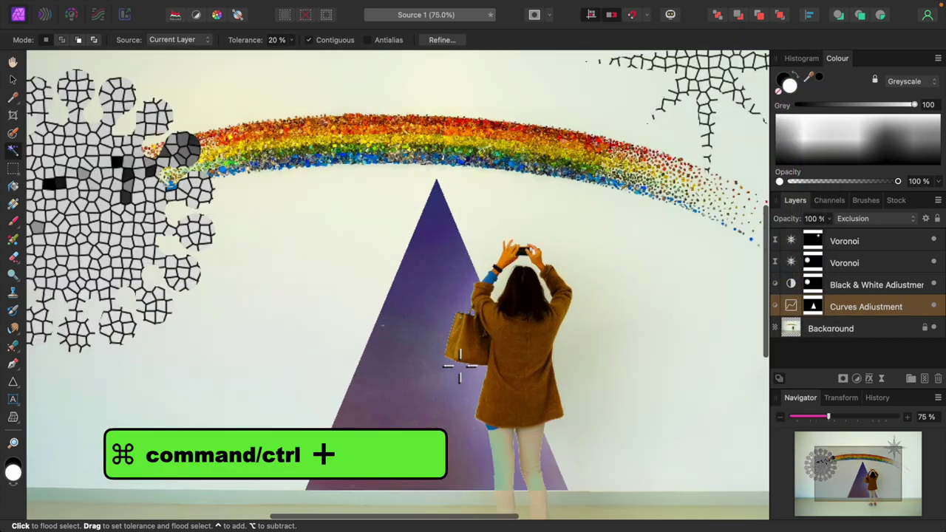
scroll(460, 365, "down", 10)
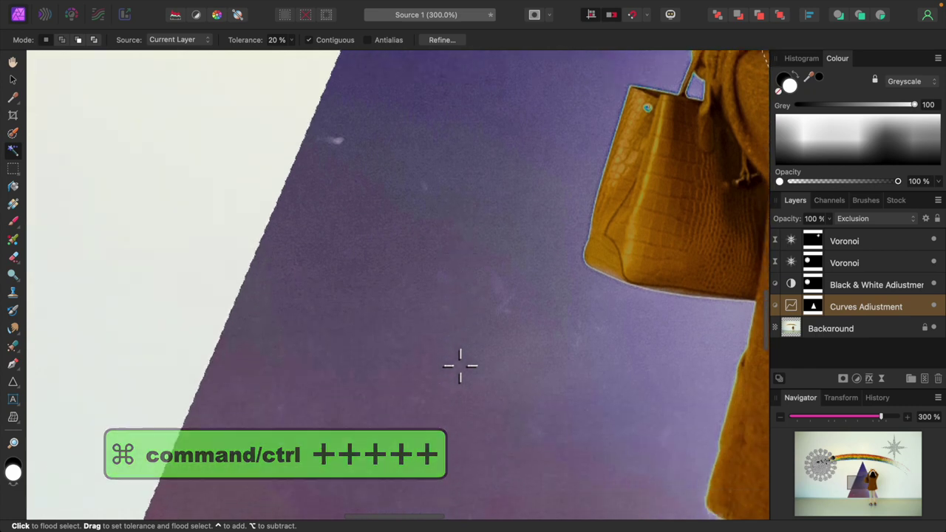
scroll(459, 366, "down", 5)
scroll(460, 365, "right", 6)
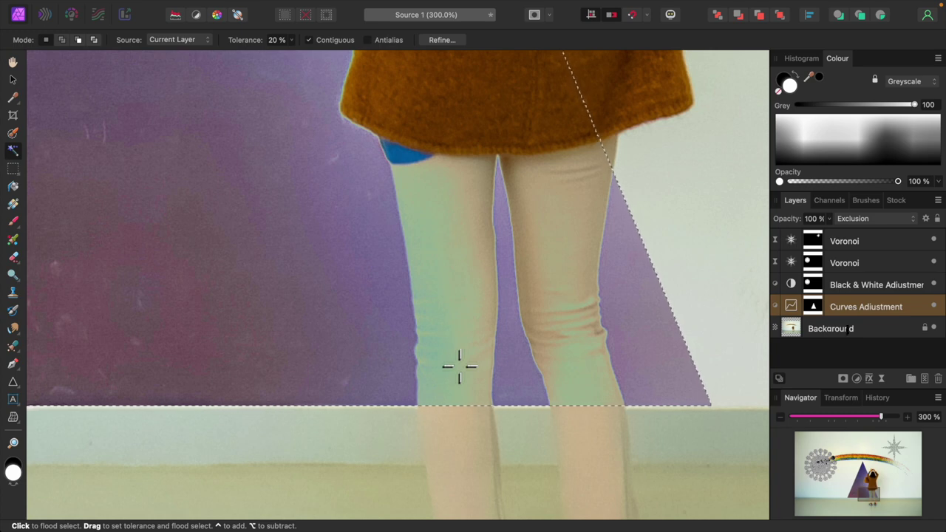
left_click(844, 379)
Create a mask from the triangle selection and nest it inside the Curves Adjustment layer.
left_click(852, 388)
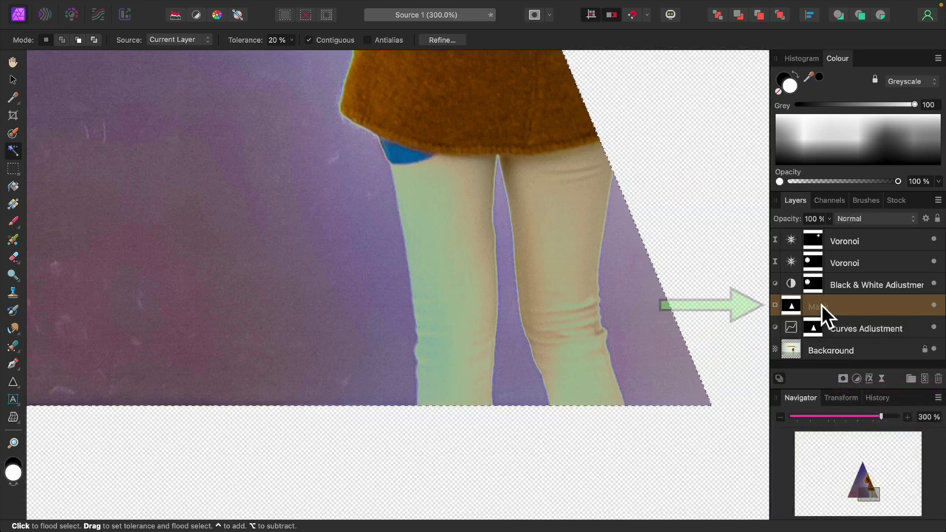
left_click_drag(796, 309, 817, 329)
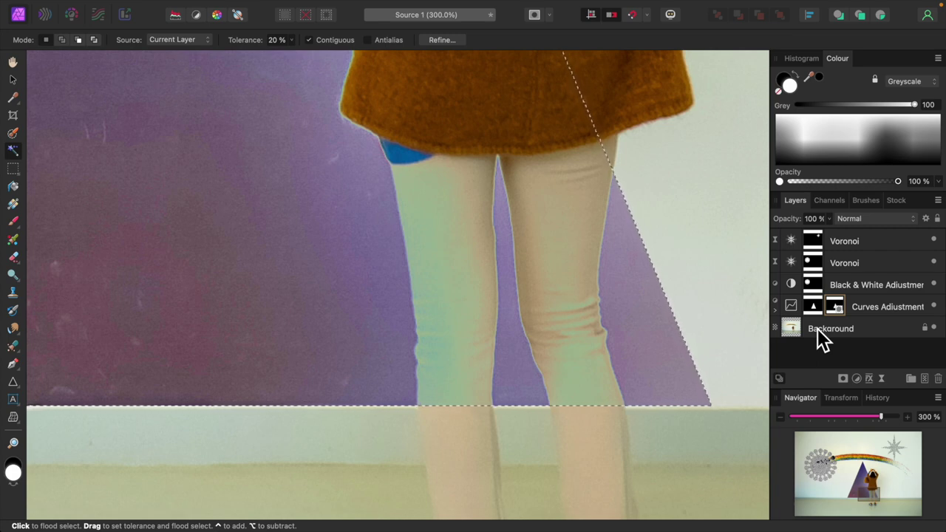
left_click(775, 310)
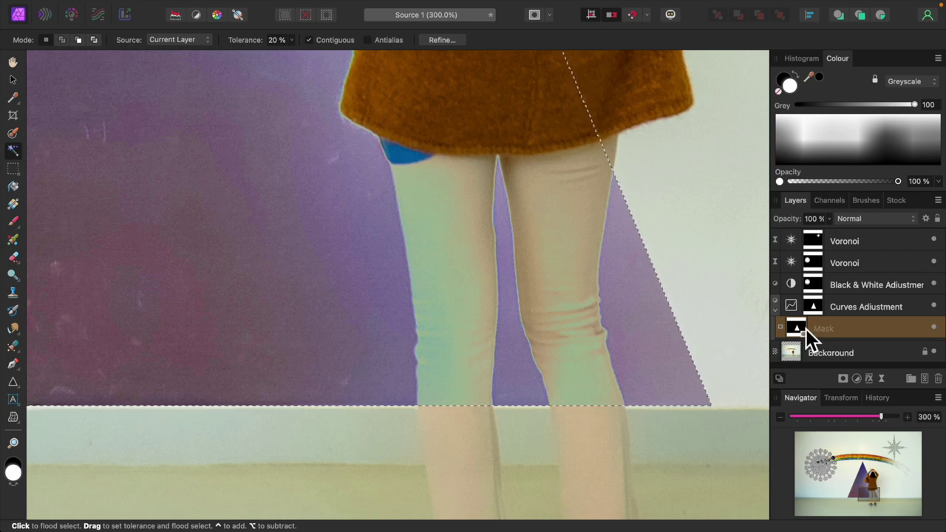
left_click(14, 223)
Paint black on the mask to restore the left leg's natural beige colour.
key("x")
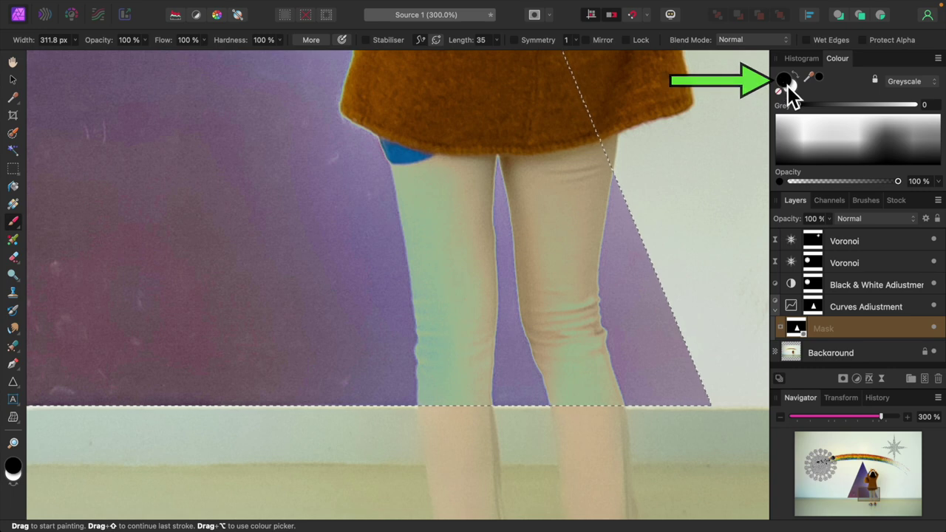
mouse_move(710, 273)
left_mouse_down()
mouse_move(510, 327)
mouse_move(405, 344)
mouse_move(429, 354)
mouse_move(460, 279)
mouse_move(466, 299)
mouse_move(429, 339)
mouse_move(434, 313)
mouse_move(413, 321)
mouse_move(462, 333)
mouse_move(454, 271)
left_mouse_up()
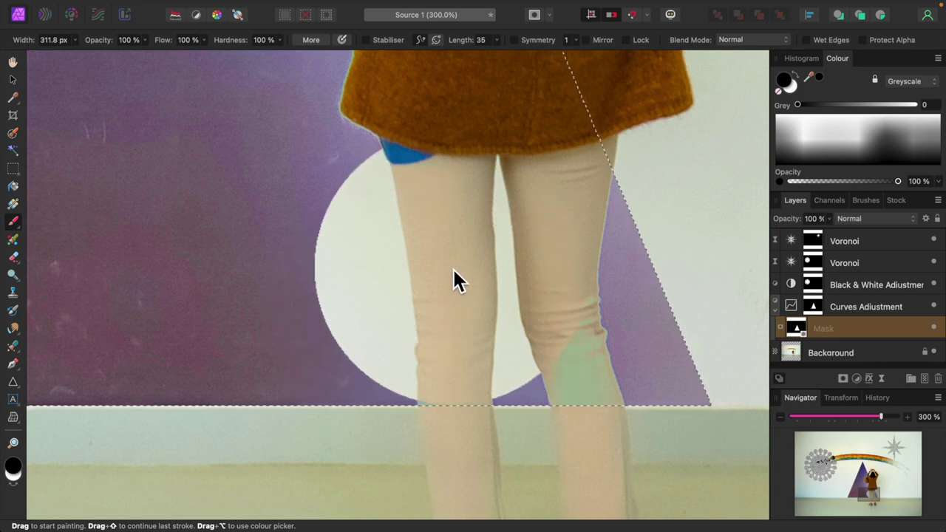
key("bracketleft")
key("bracketleft")
key("bracketleft")
key("bracketleft")
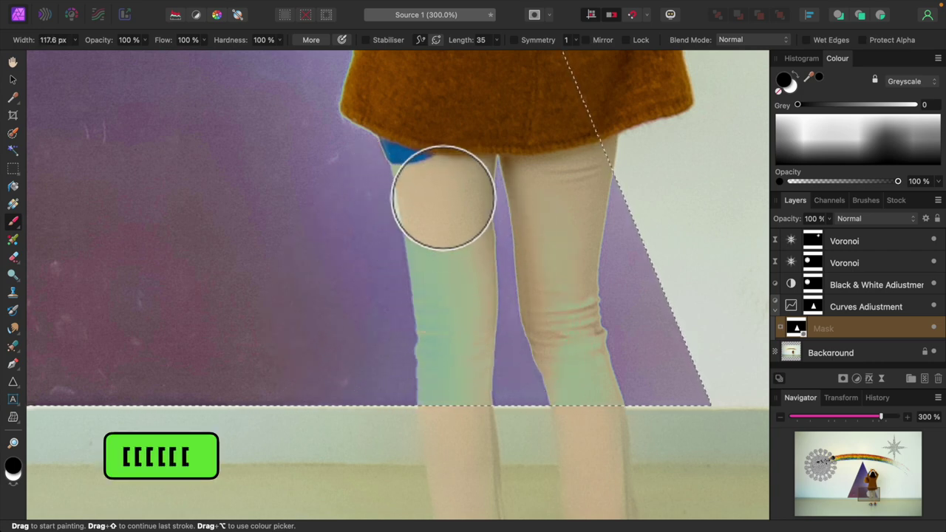
key("bracketleft")
key("bracketleft")
key("bracketleft")
key("bracketleft")
mouse_move(439, 194)
left_mouse_down()
mouse_move(456, 384)
mouse_move(463, 372)
left_mouse_up()
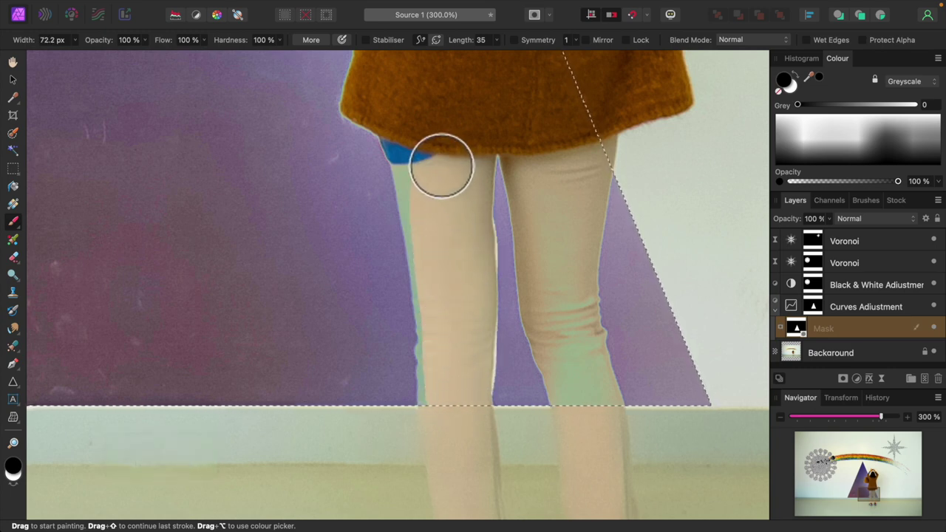
Touch up the leg edges with a finer brush, removing the green fringe, then fit the image.
key("bracketleft")
key("bracketleft")
key("bracketleft")
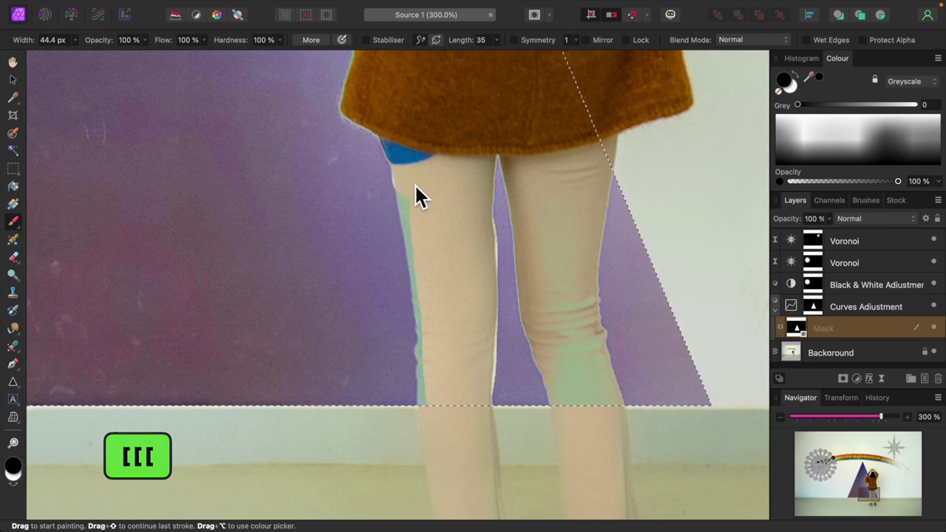
left_click_drag(426, 194, 437, 315)
key("bracketleft")
key("bracketleft")
key("bracketleft")
key("bracketleft")
key("bracketleft")
key("bracketleft")
key("bracketleft")
key("bracketleft")
key("bracketleft")
left_click_drag(417, 255, 418, 270)
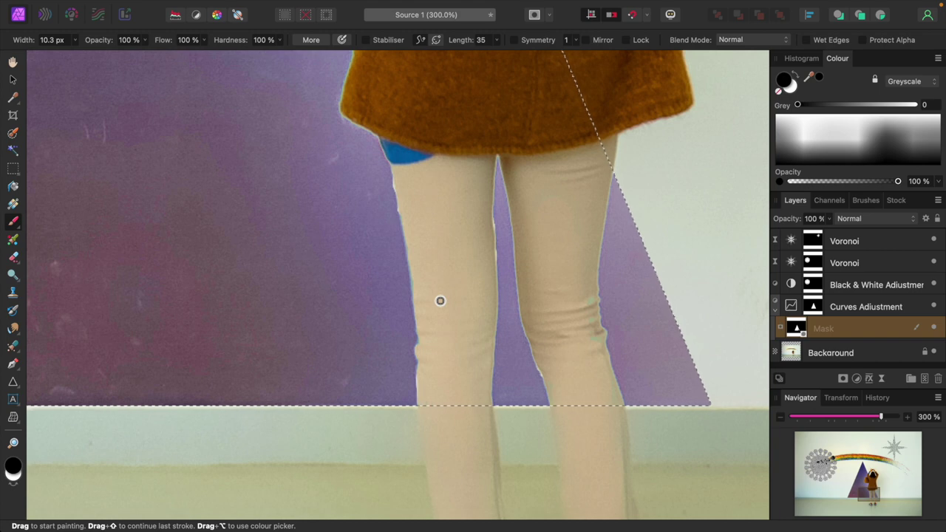
key("super+0")
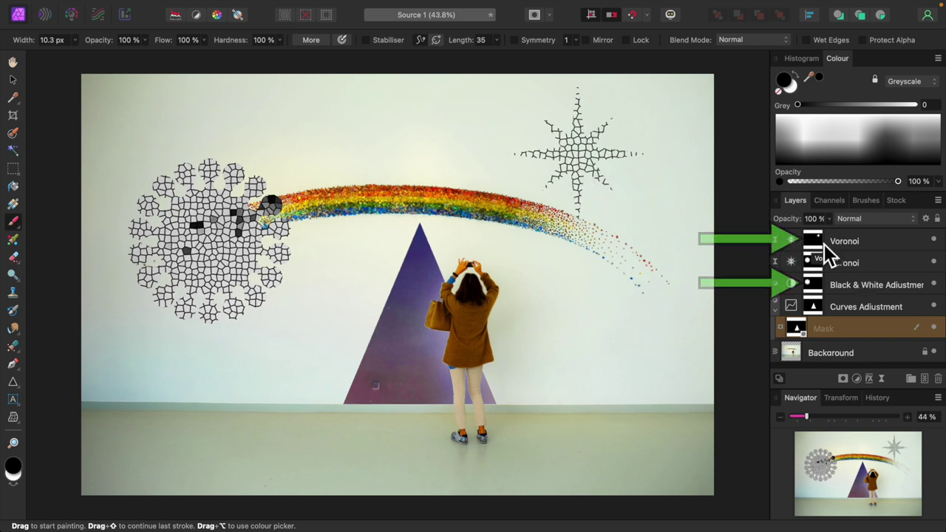
mouse_move(823, 245)
left_mouse_down()
mouse_move(851, 245)
mouse_move(814, 240)
left_mouse_up()
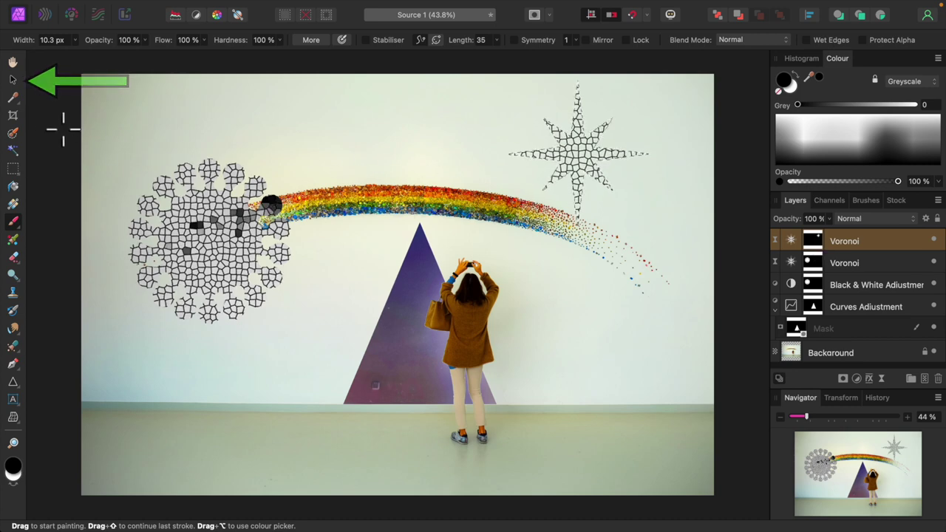
left_click(13, 80)
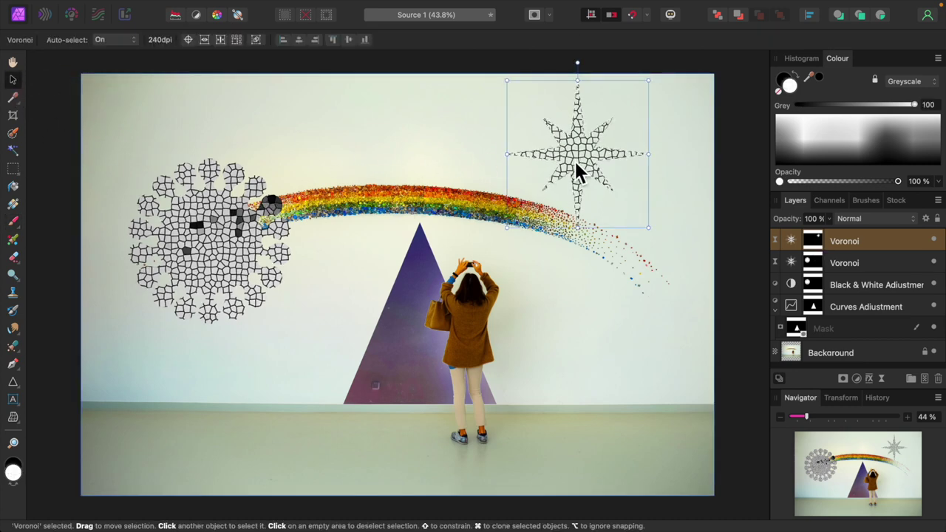
left_click_drag(575, 159, 592, 176)
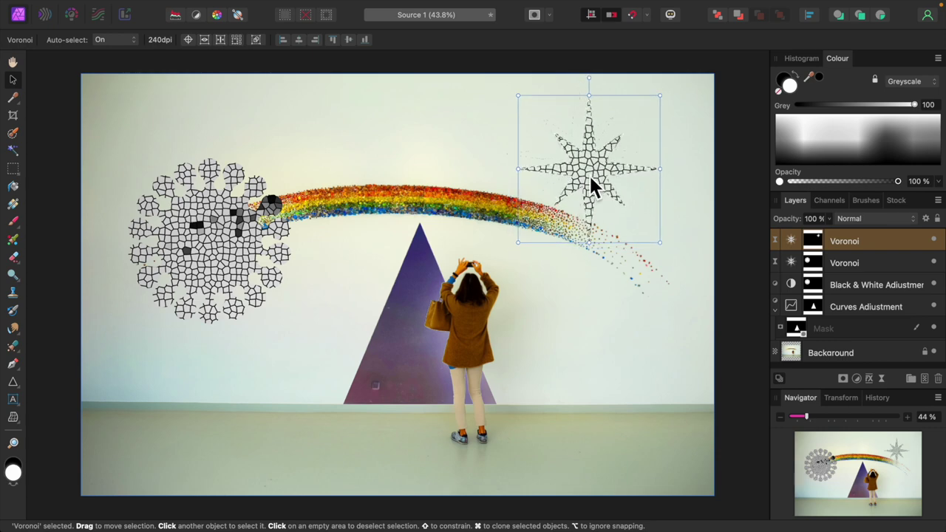
key("super+z")
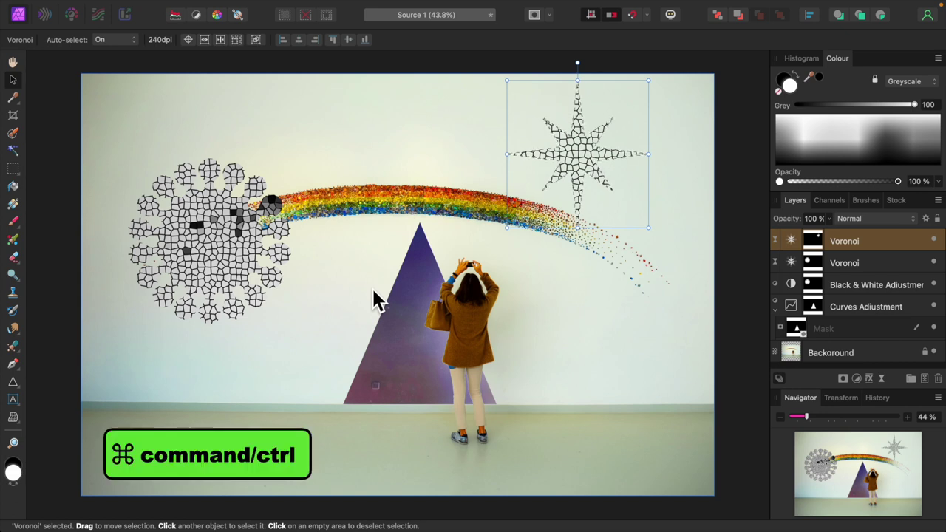
Nudge the Voronoi flower and its Black & White adjustment slightly upward.
left_click(813, 272)
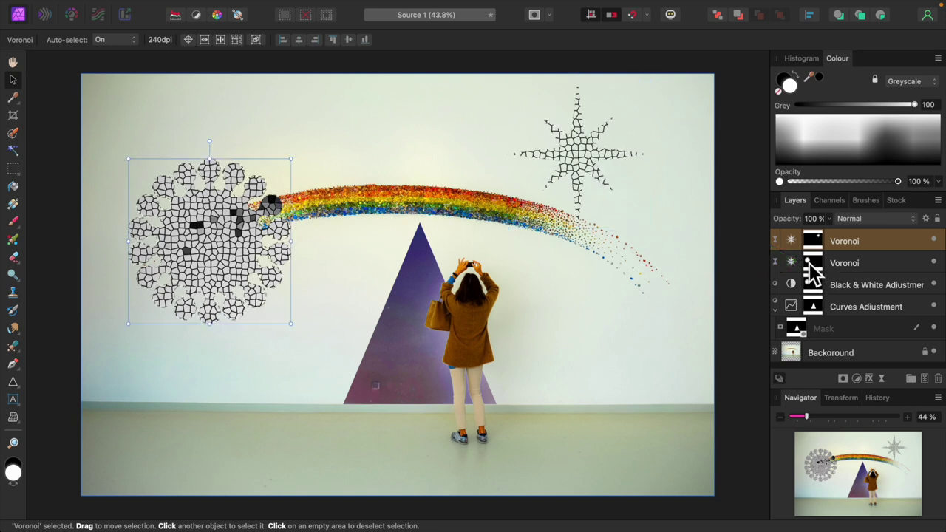
left_click(863, 268)
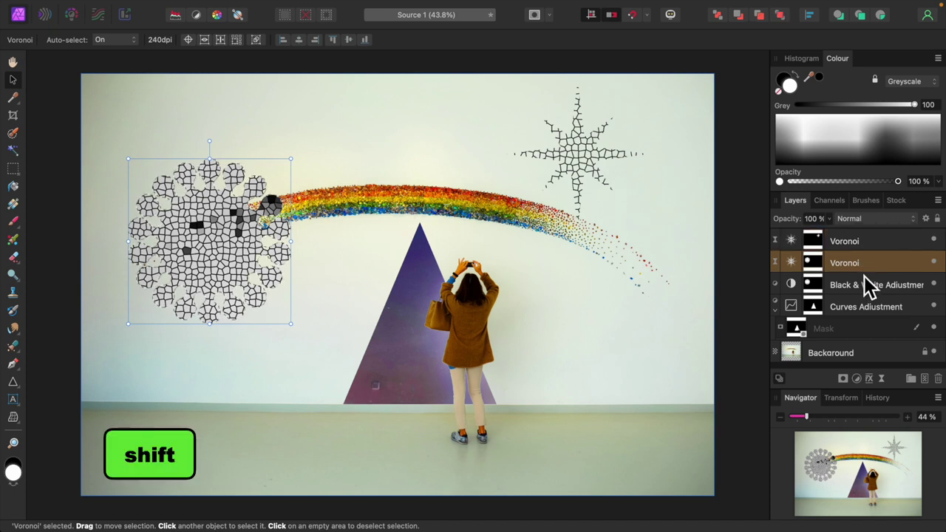
left_click(861, 288, "shift")
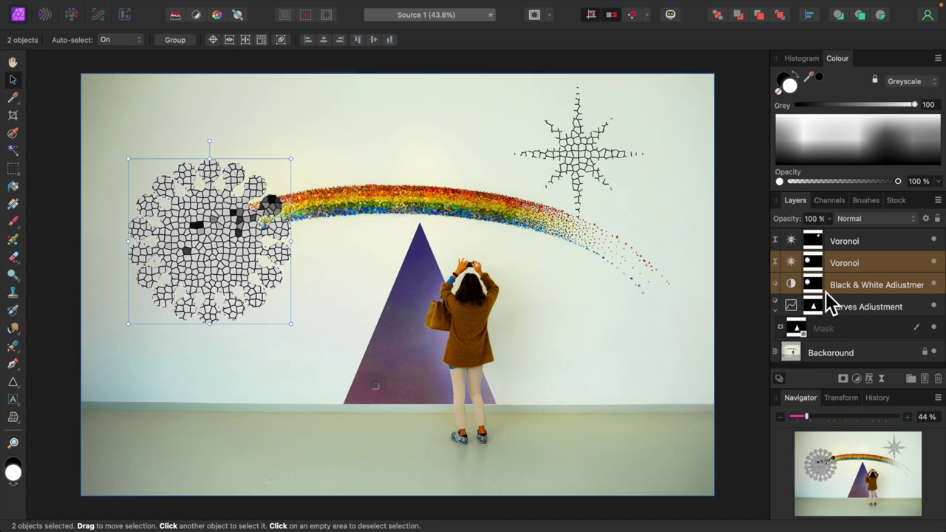
mouse_move(222, 239)
left_mouse_down()
mouse_move(269, 230)
mouse_move(208, 191)
mouse_move(207, 240)
mouse_move(223, 223)
mouse_move(215, 227)
left_mouse_up()
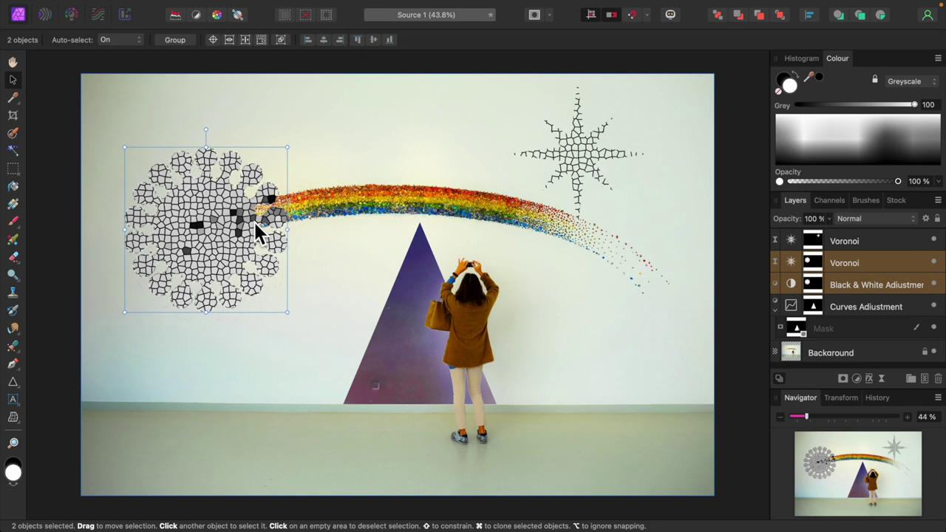
Delete the triangle's Mask layer and shift the purple triangle a little left.
left_click(829, 329, "ctrl")
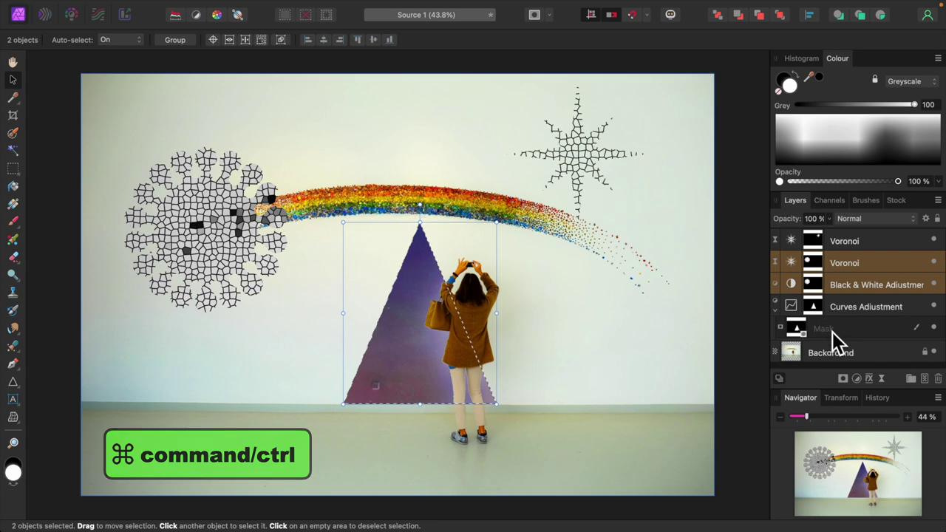
left_click(834, 334)
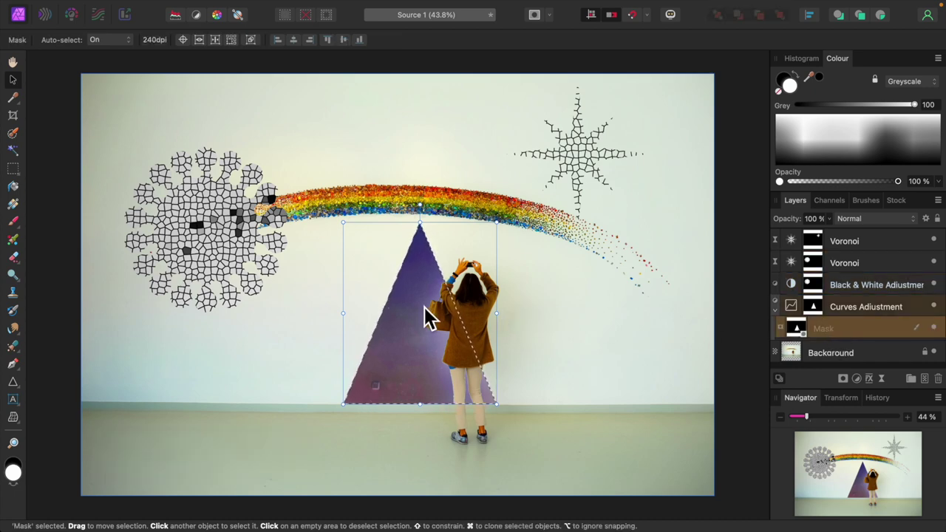
mouse_move(420, 303)
left_mouse_down()
mouse_move(382, 293)
mouse_move(414, 289)
mouse_move(409, 325)
mouse_move(431, 317)
mouse_move(424, 305)
left_mouse_up()
left_click(939, 380)
mouse_move(421, 330)
left_mouse_down()
mouse_move(349, 329)
mouse_move(392, 340)
mouse_move(421, 328)
mouse_move(394, 323)
mouse_move(414, 326)
mouse_move(406, 326)
left_mouse_up()
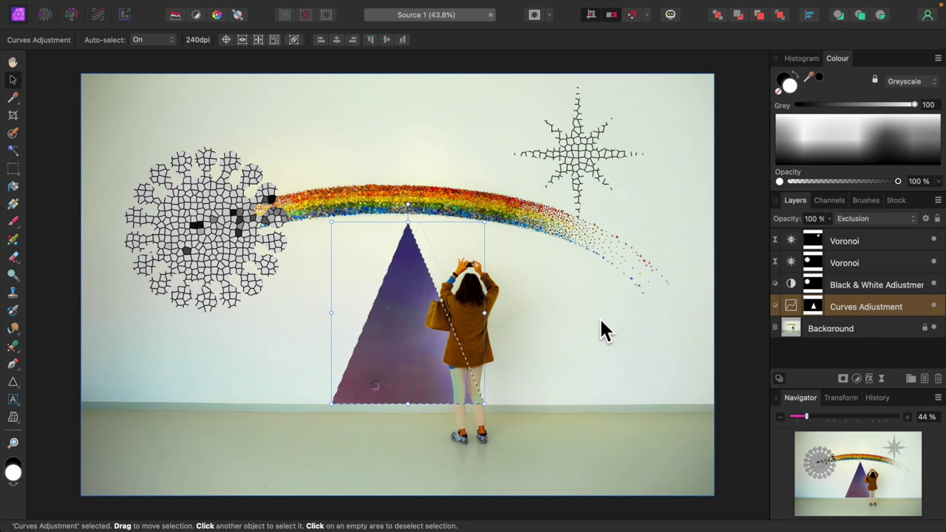
Load the star outline as a selection and drag it onto the triangle's tip.
left_click(821, 240, "super")
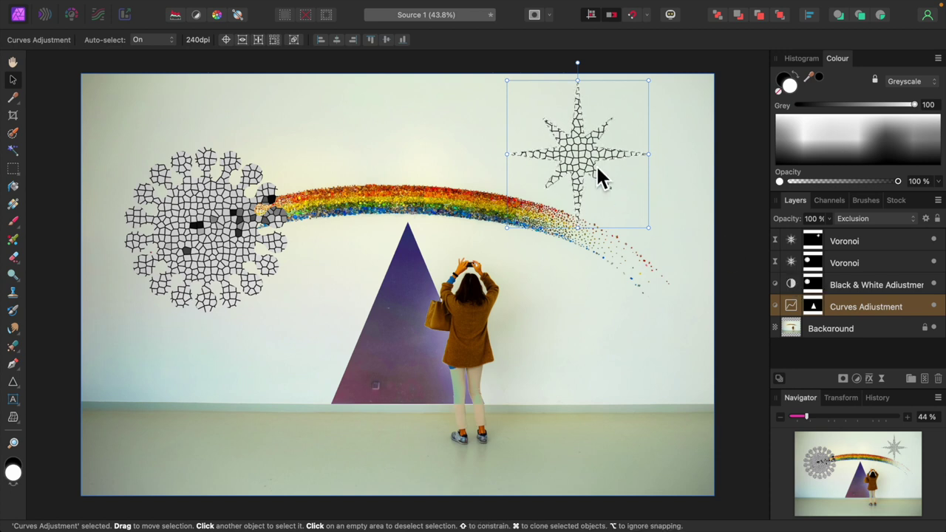
left_click_drag(576, 151, 394, 267)
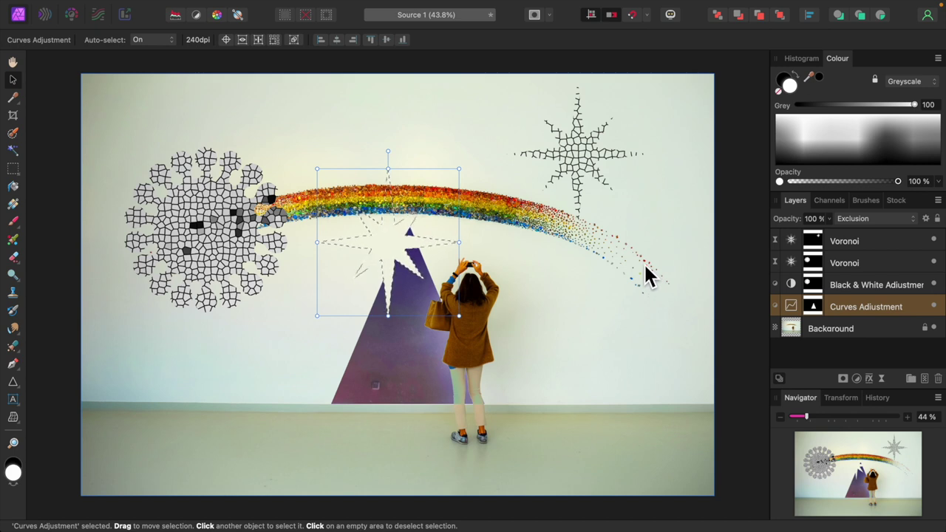
Deselect, then delete both Voronoi filters and the Black & White and Curves adjustments.
key("super+d")
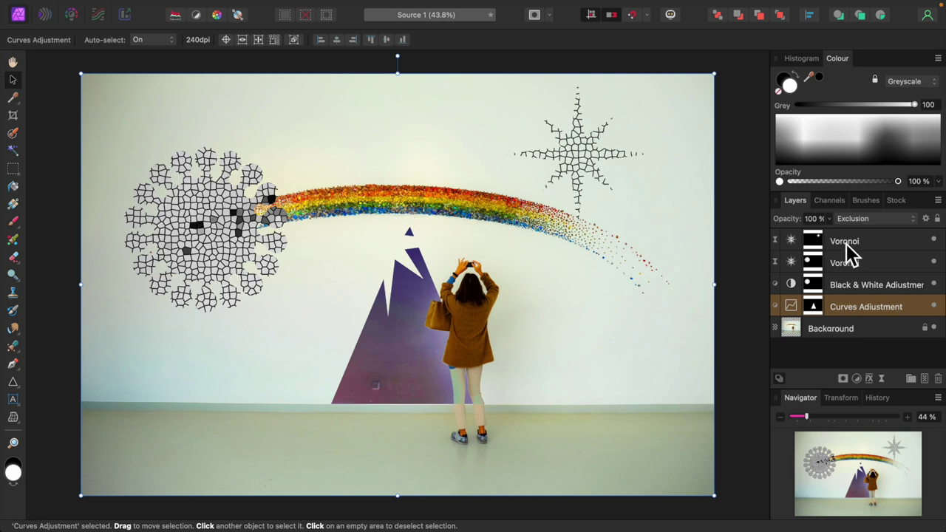
key("shift")
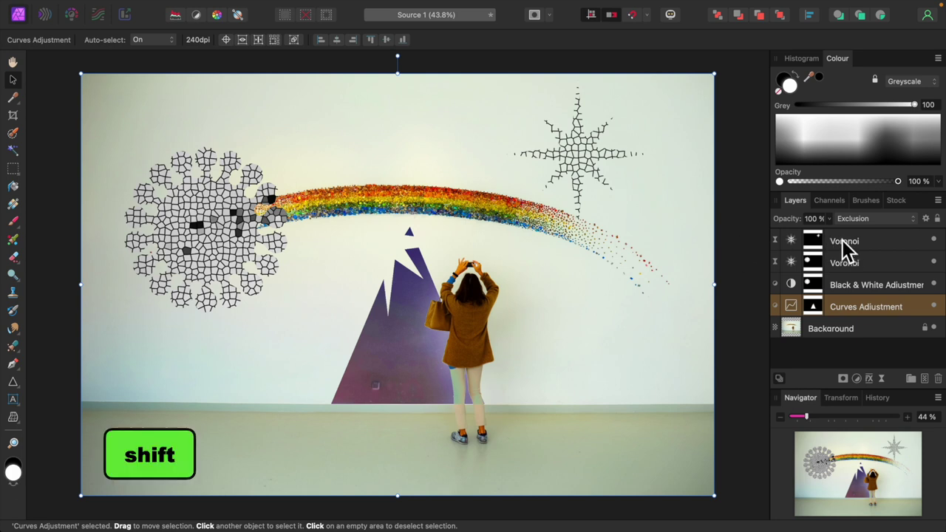
left_click(842, 240)
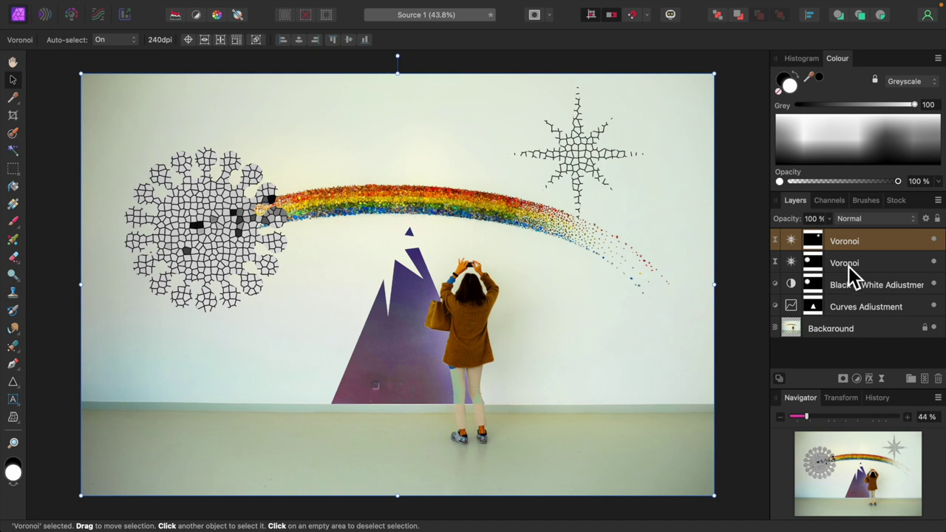
left_click(846, 315, "shift")
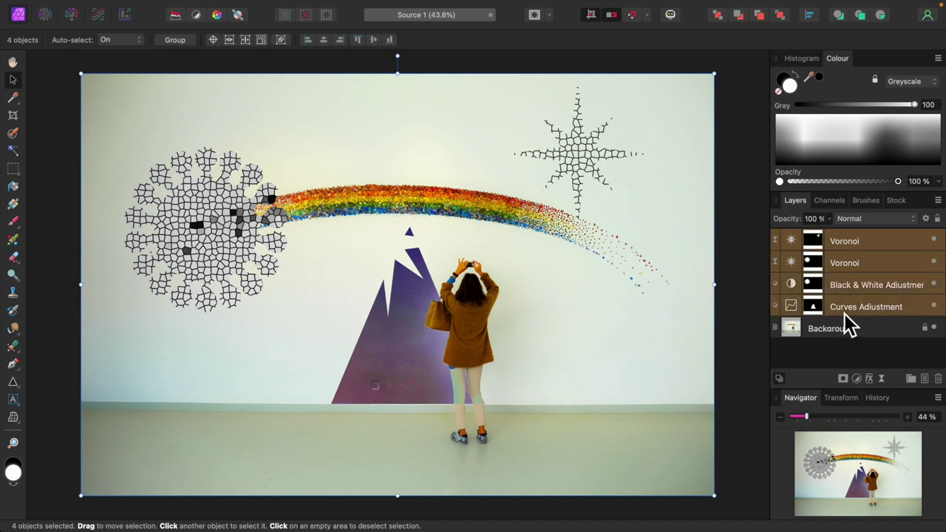
left_click(938, 379)
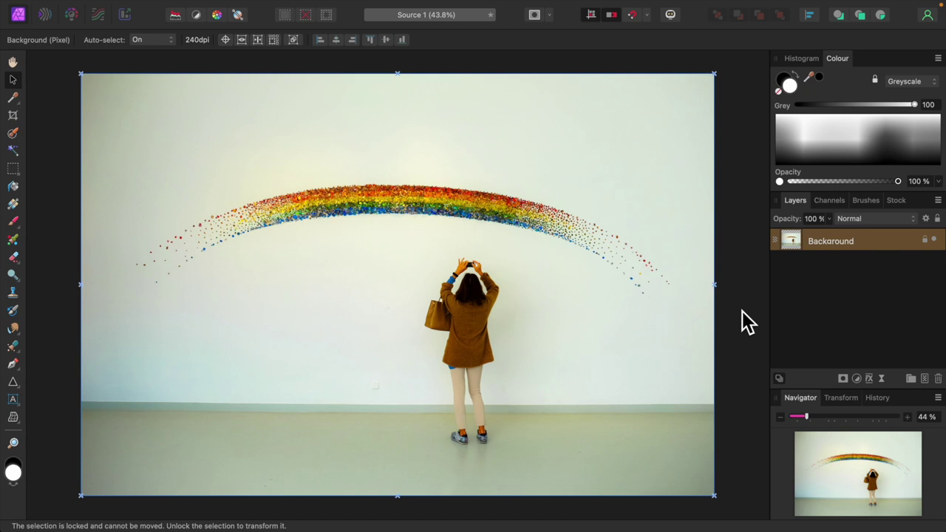
Draw three tall rectangles on the left, middle and right of the photo.
left_click(20, 388)
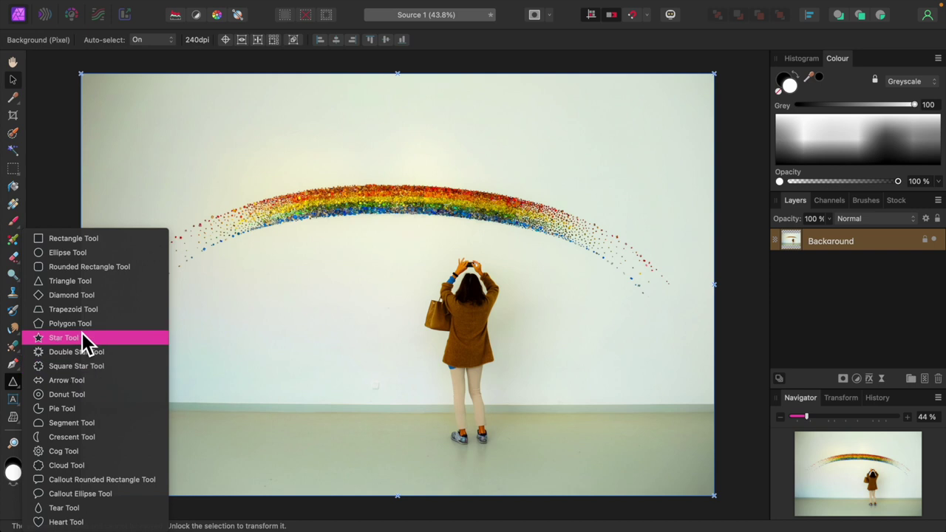
left_click(90, 242)
left_click_drag(169, 168, 288, 438)
left_click_drag(363, 145, 500, 460)
left_click_drag(568, 164, 654, 457)
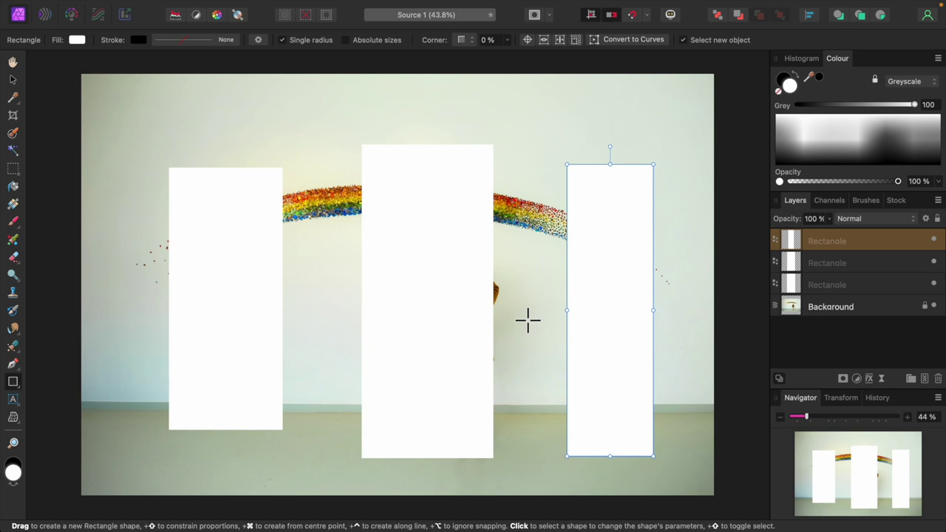
Rasterise the three Rectangle layers and merge them into one Pixel layer.
key("shift")
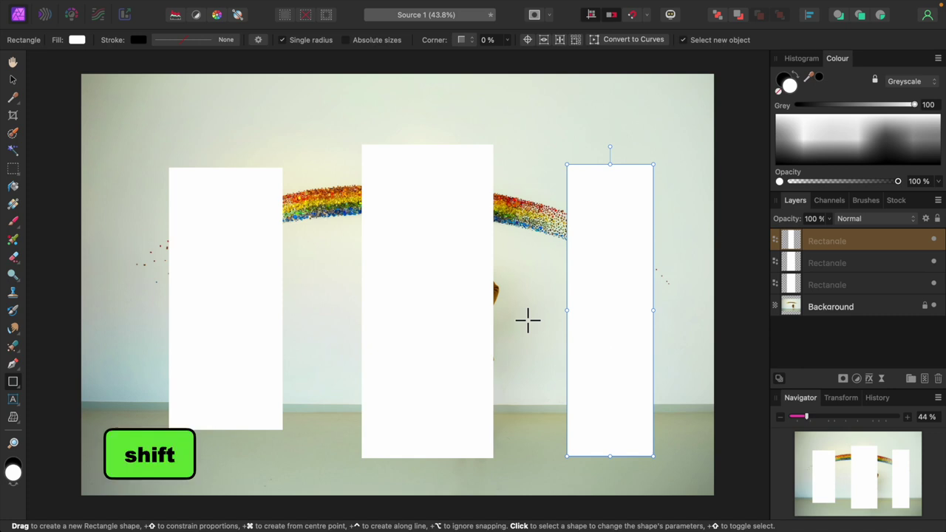
left_click(820, 286, "shift")
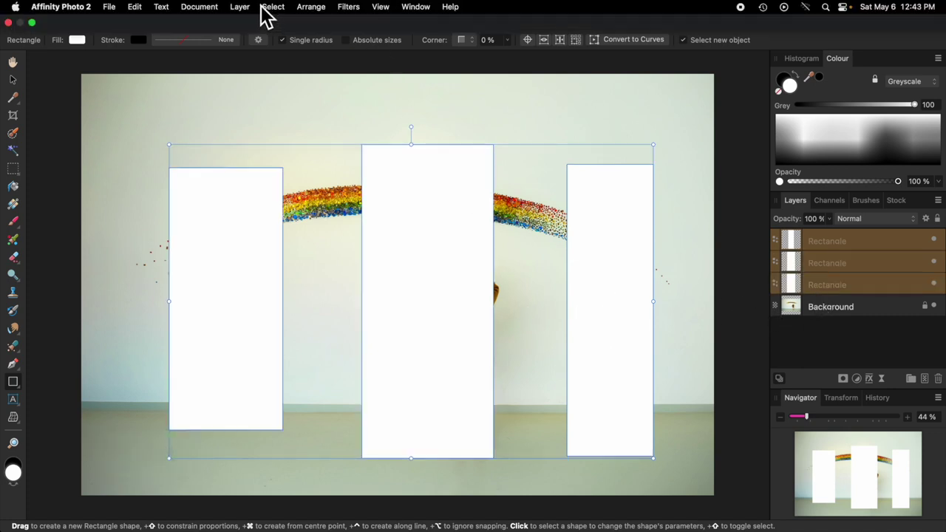
left_click(239, 7)
scroll(317, 325, "down", 5)
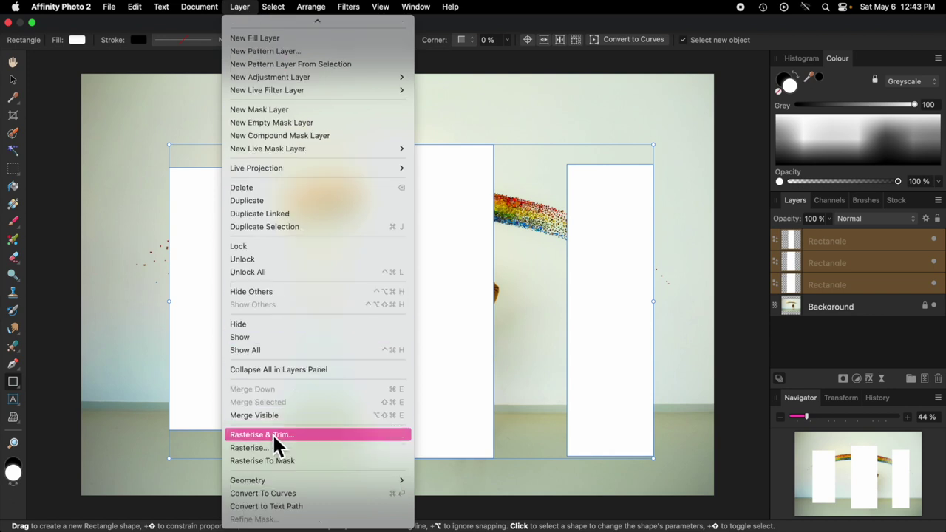
left_click(259, 448)
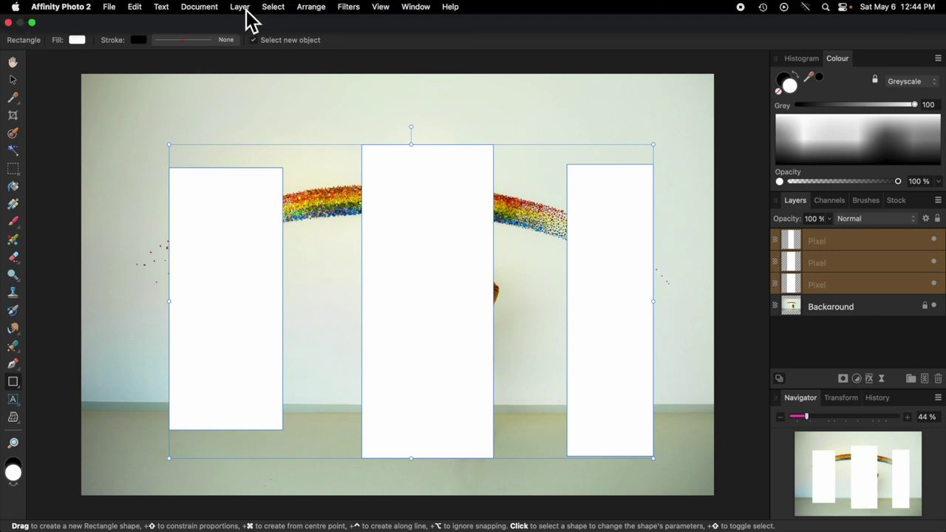
left_click(239, 8)
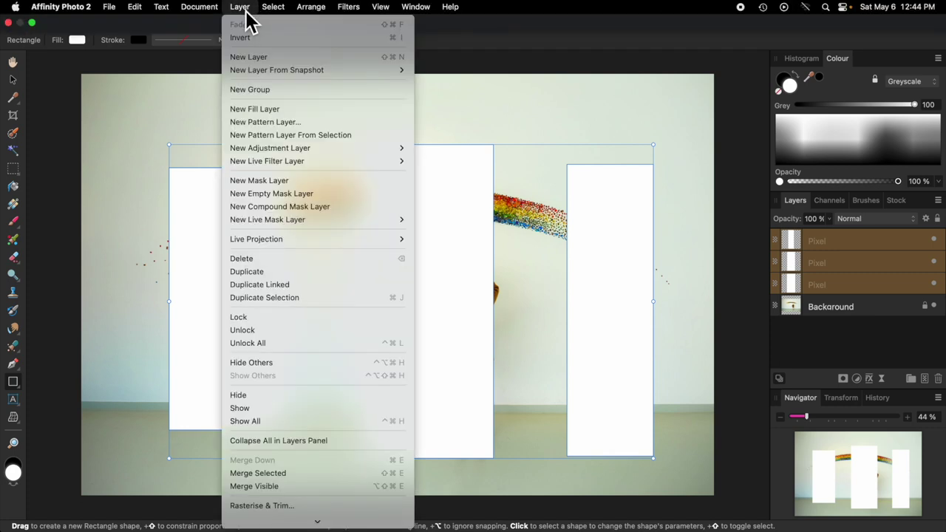
left_click(259, 474)
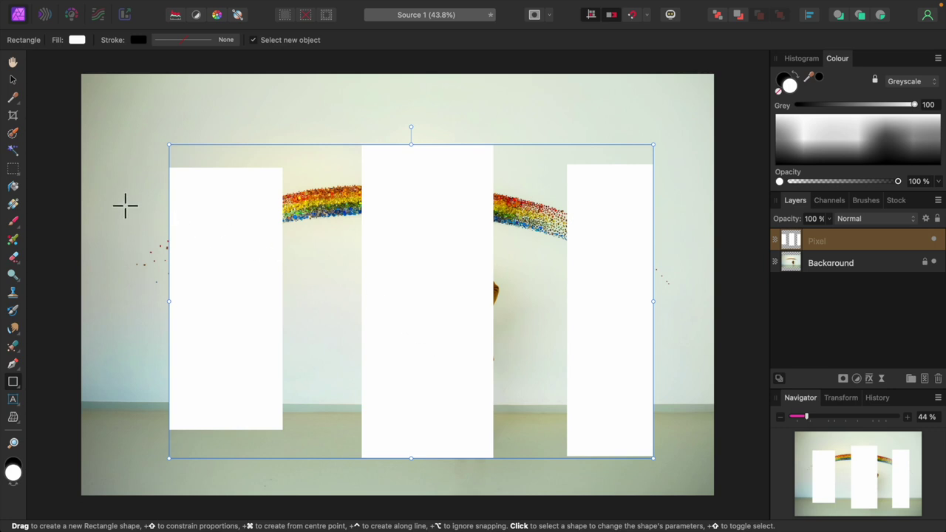
Flood-select the white rectangles, delete their Pixel layer, and add a Halftone live filter.
left_click(13, 152)
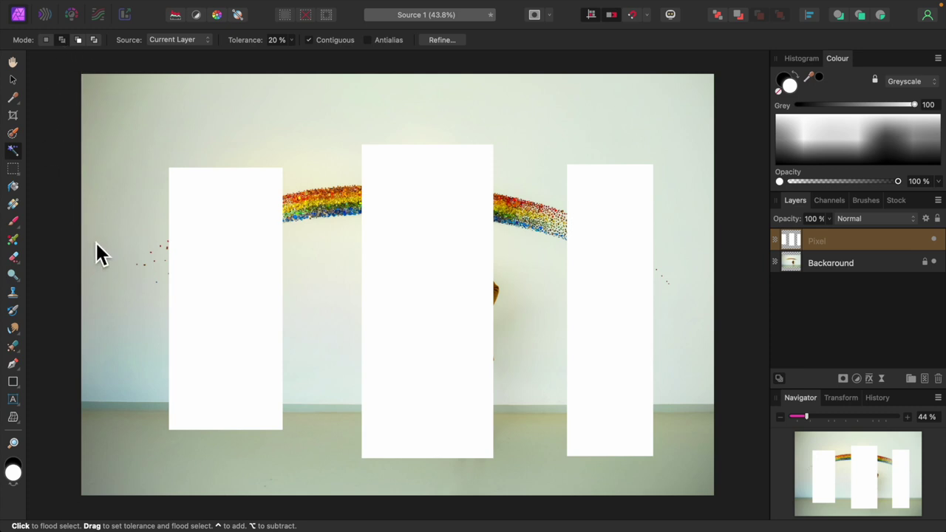
left_click(230, 282)
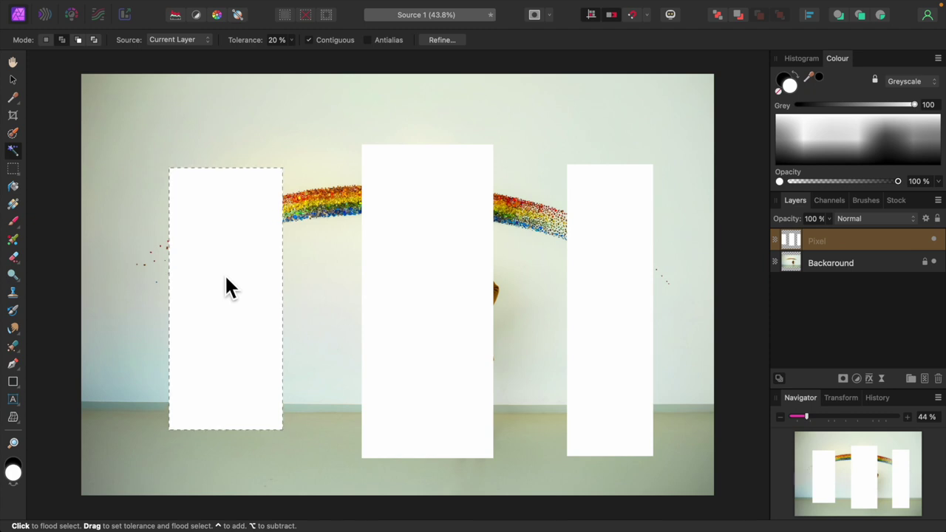
left_click(628, 335)
left_click(938, 379)
left_click(883, 379)
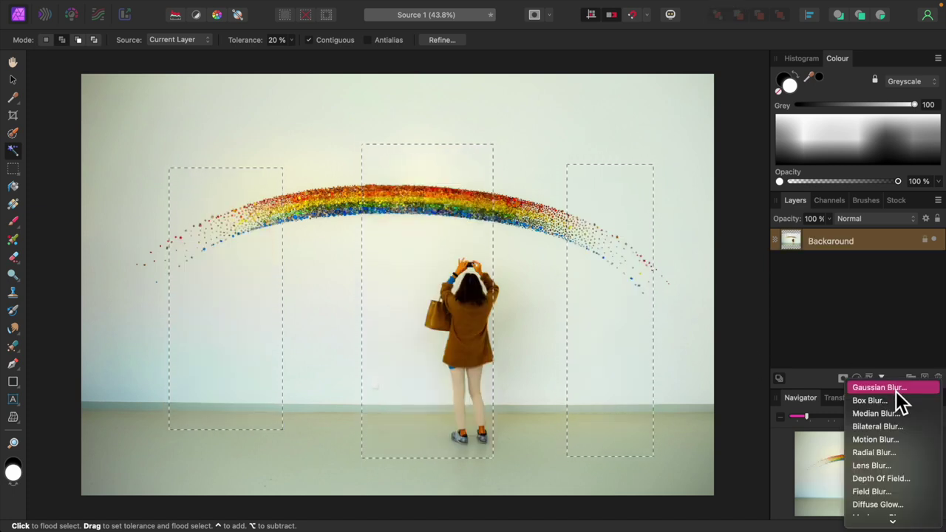
left_click(882, 436)
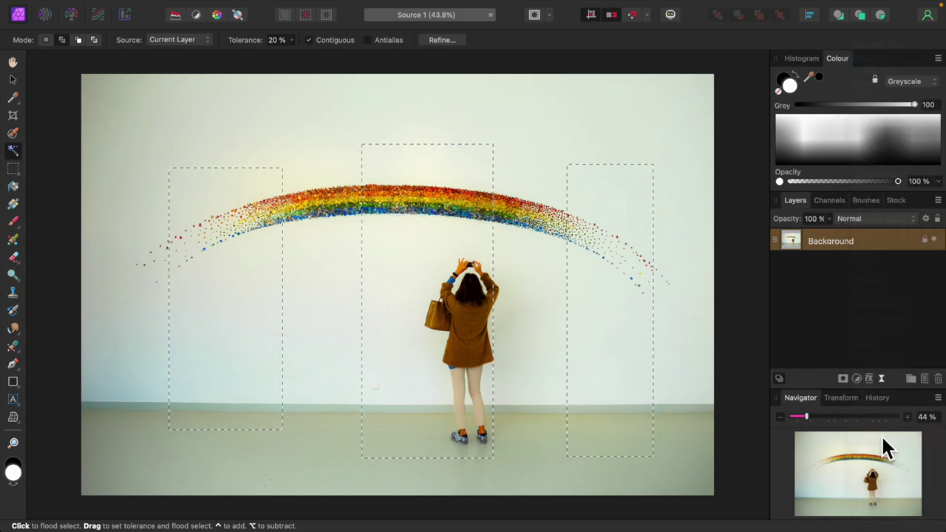
Close the Halftone settings and nudge the halftone effect slightly up and to the right.
left_click(569, 266)
key("w")
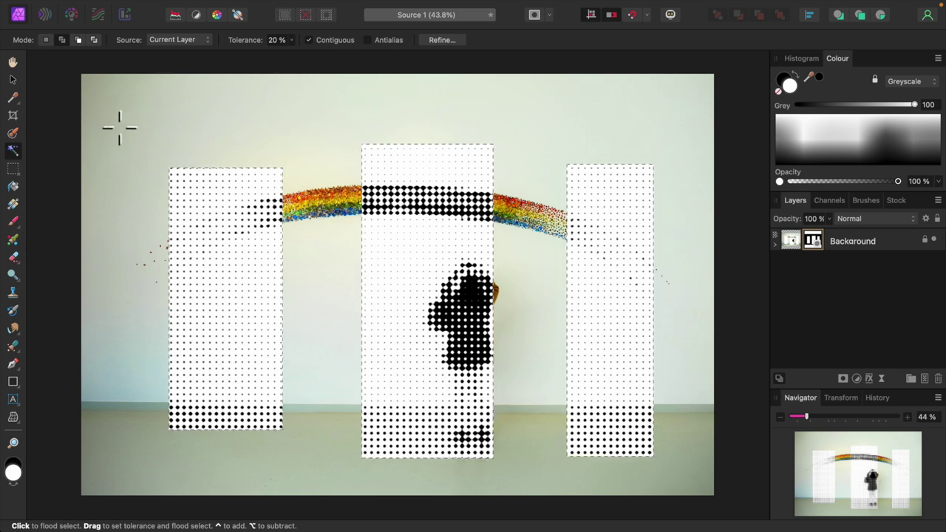
left_click(12, 79)
left_click_drag(289, 261, 341, 264)
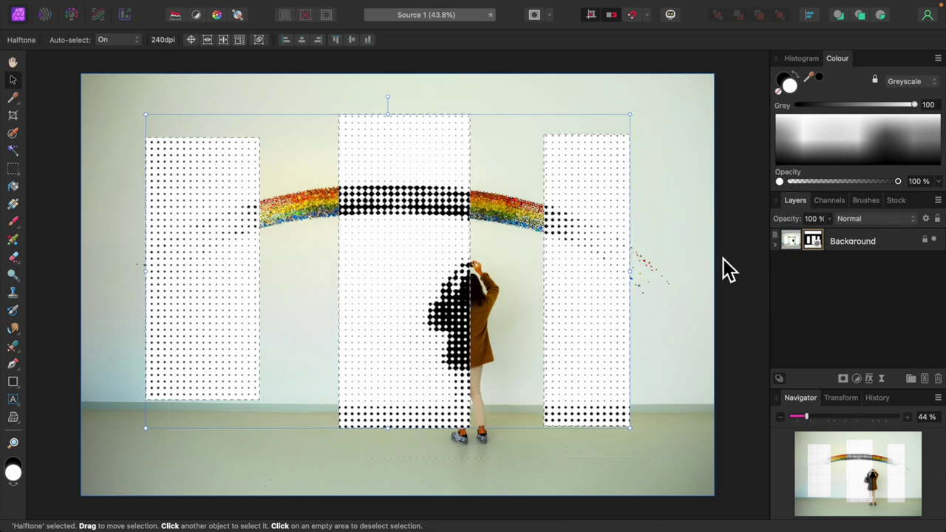
Delete the Halftone filter nested under Background and clear the selection.
left_click(776, 246)
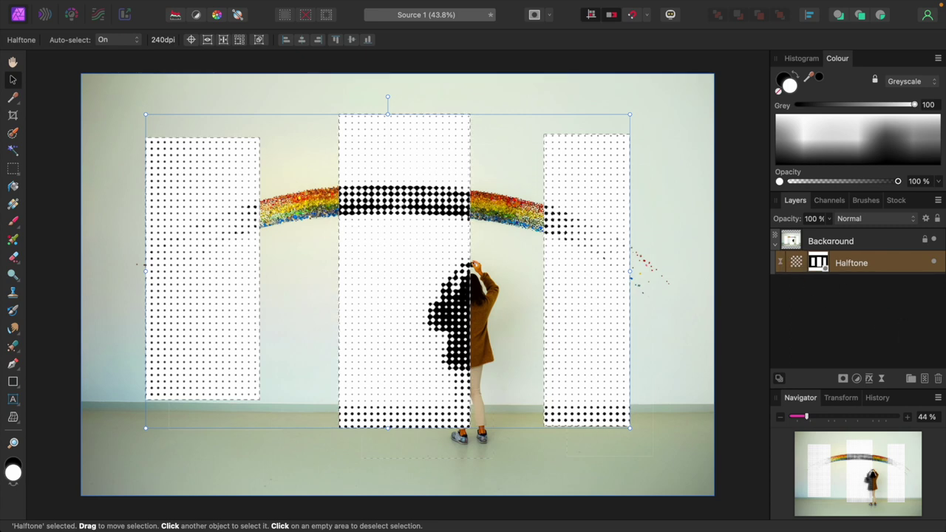
left_click(937, 379)
key("super+d")
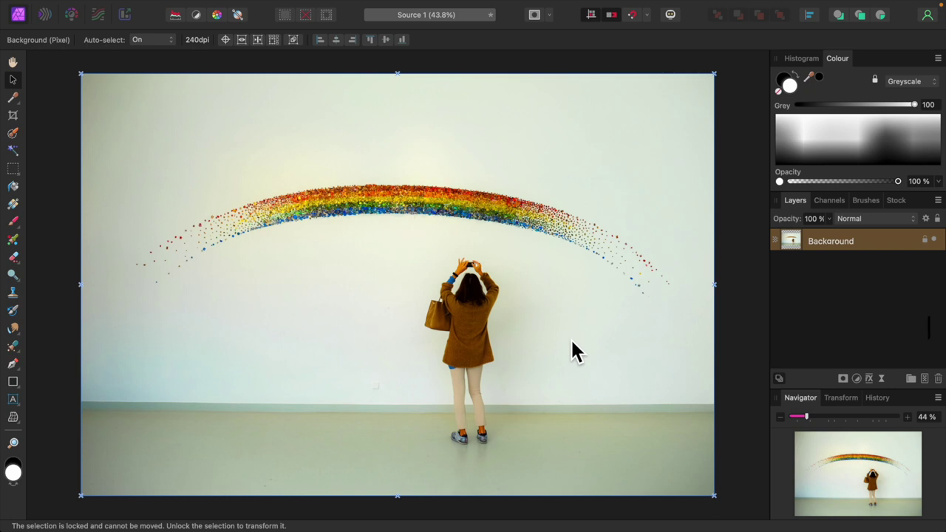
On a new Pixel layer, paint a wavy black squiggle with a 193 px brush.
left_click(926, 379)
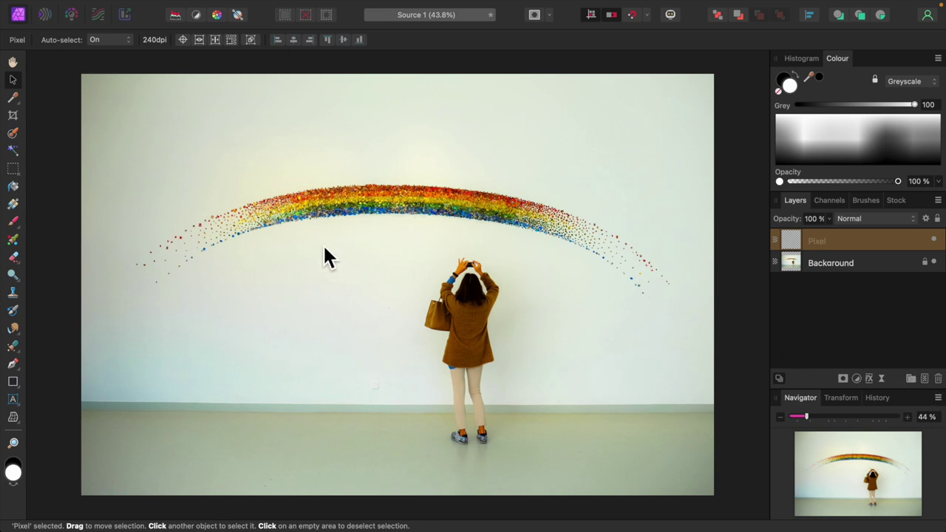
left_click(12, 221)
key("x")
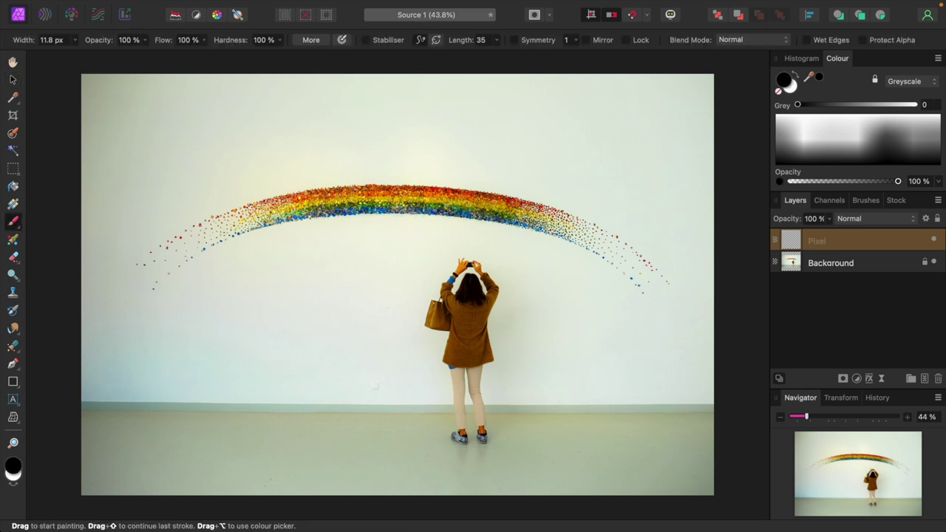
key("bracketright")
key("bracketright")
key("bracketright")
key("bracketright")
key("bracketright")
key("bracketright")
key("bracketright")
key("bracketright")
key("bracketright")
key("bracketright")
key("bracketright")
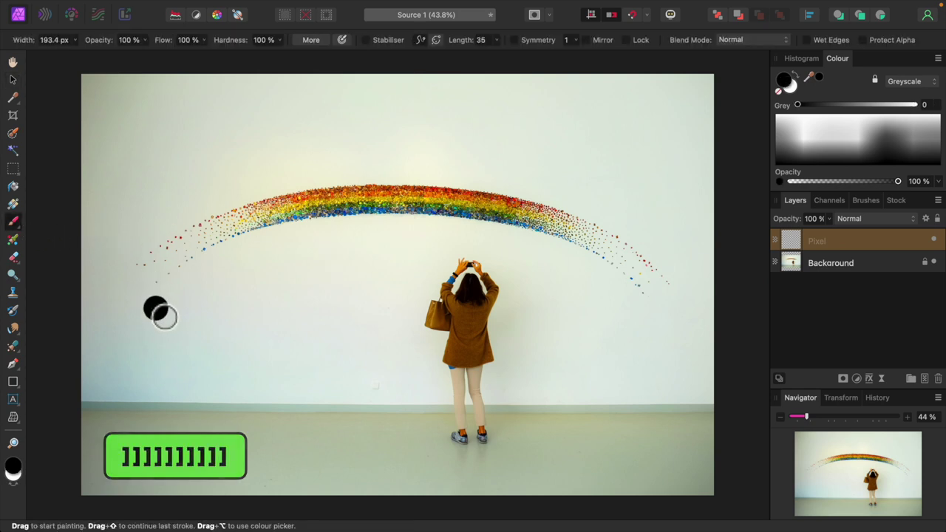
mouse_move(157, 309)
left_mouse_down()
mouse_move(169, 226)
mouse_move(242, 187)
mouse_move(284, 298)
mouse_move(347, 390)
mouse_move(409, 296)
mouse_move(431, 195)
mouse_move(512, 206)
mouse_move(518, 316)
mouse_move(553, 391)
mouse_move(656, 352)
mouse_move(657, 268)
mouse_move(607, 197)
mouse_move(646, 172)
left_mouse_up()
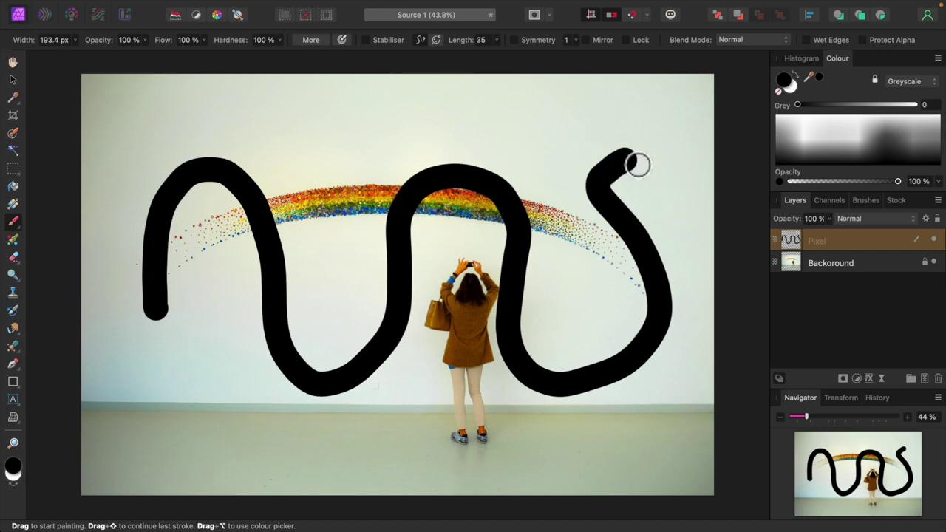
Flood-select the black squiggle, then delete its Pixel layer while keeping the selection.
left_click(12, 150)
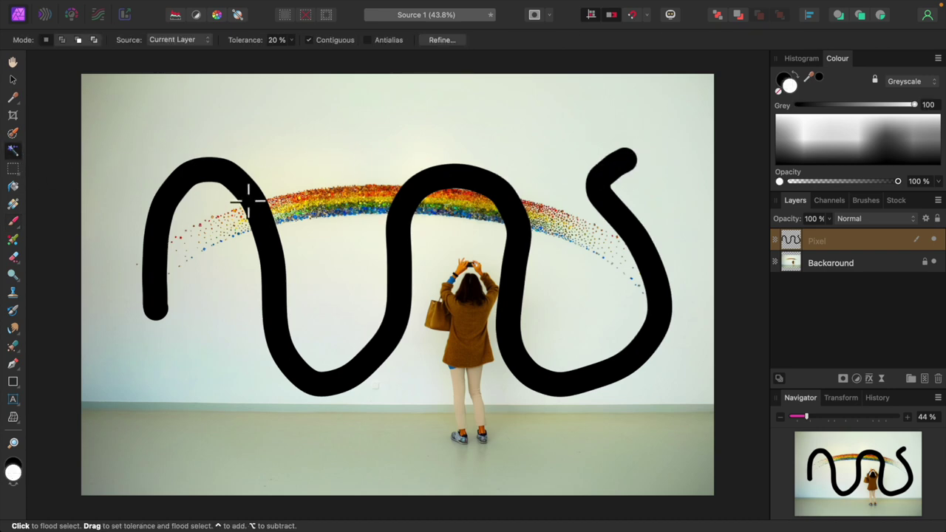
left_click(245, 188)
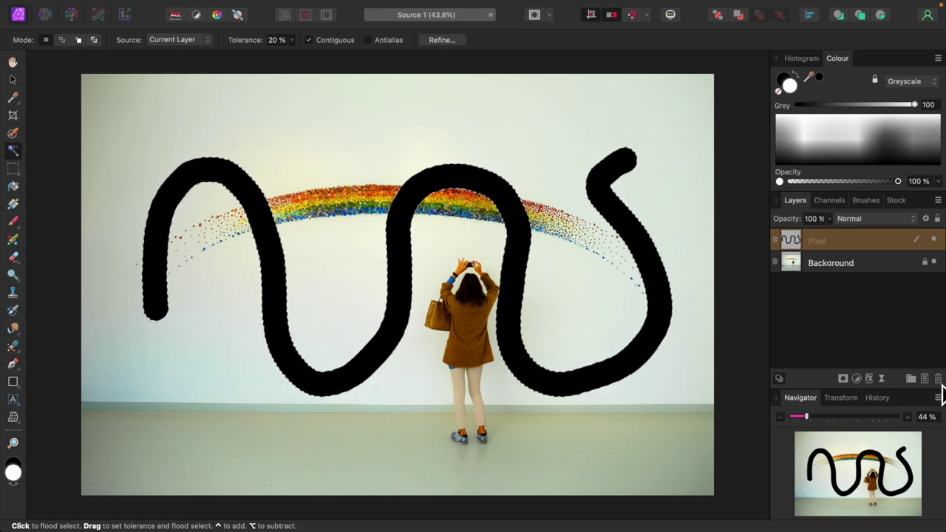
left_click(938, 378)
Add a Recolour adjustment at 283.7° magenta hue, 100% saturation, to the squiggle area, then deselect.
left_click(857, 380)
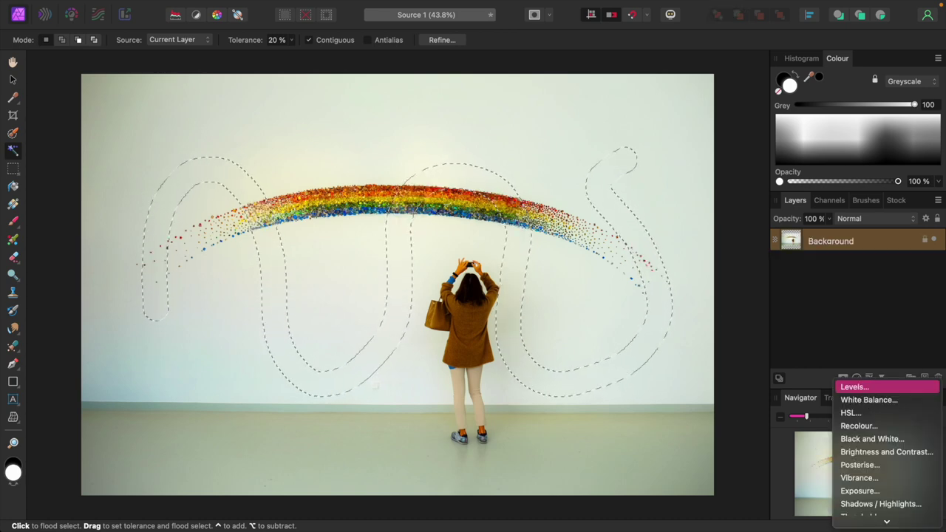
left_click(860, 427)
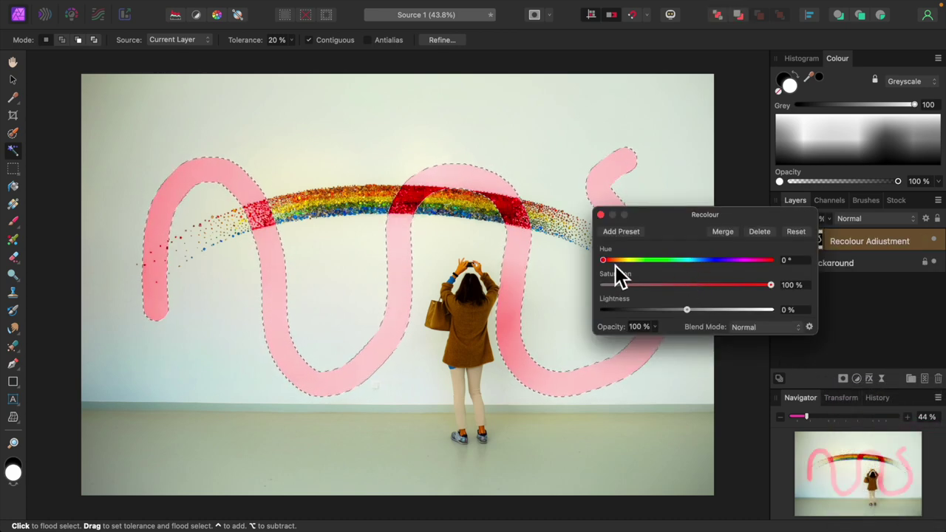
left_click_drag(610, 265, 744, 291)
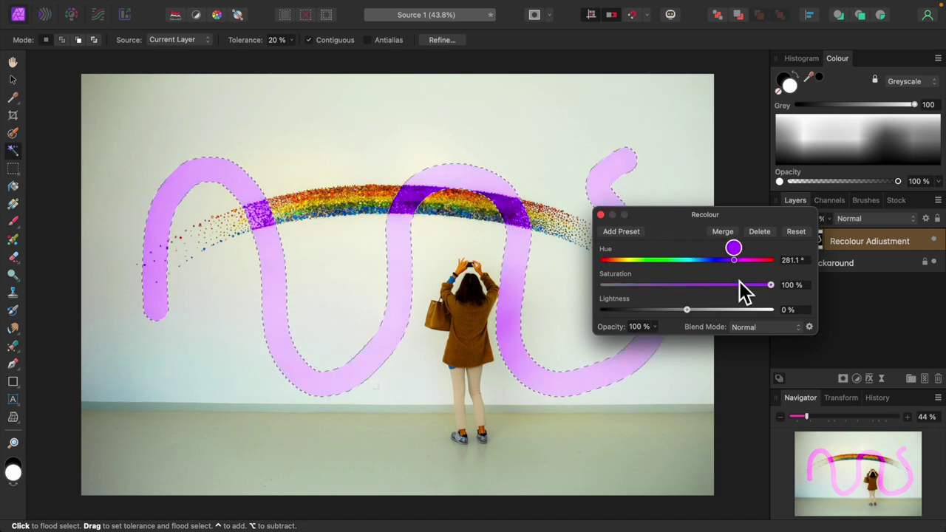
left_click(601, 216)
key("super+d")
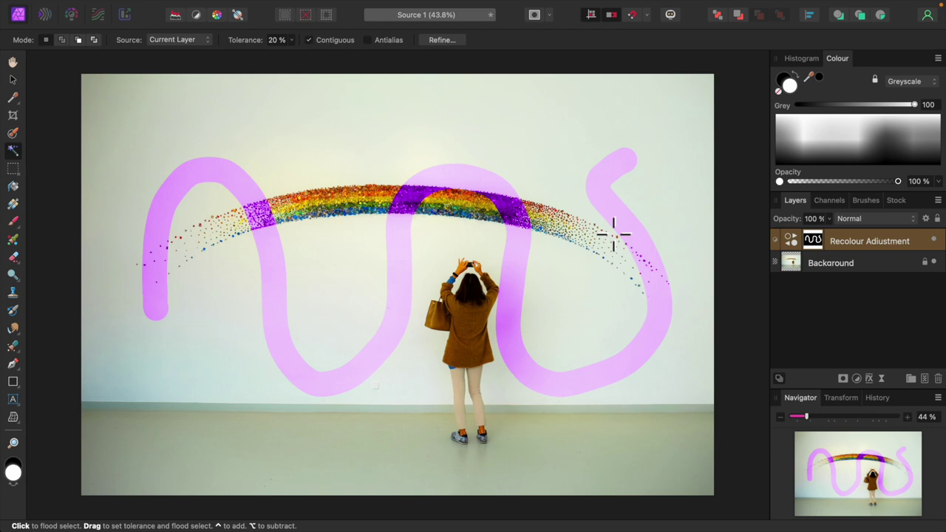